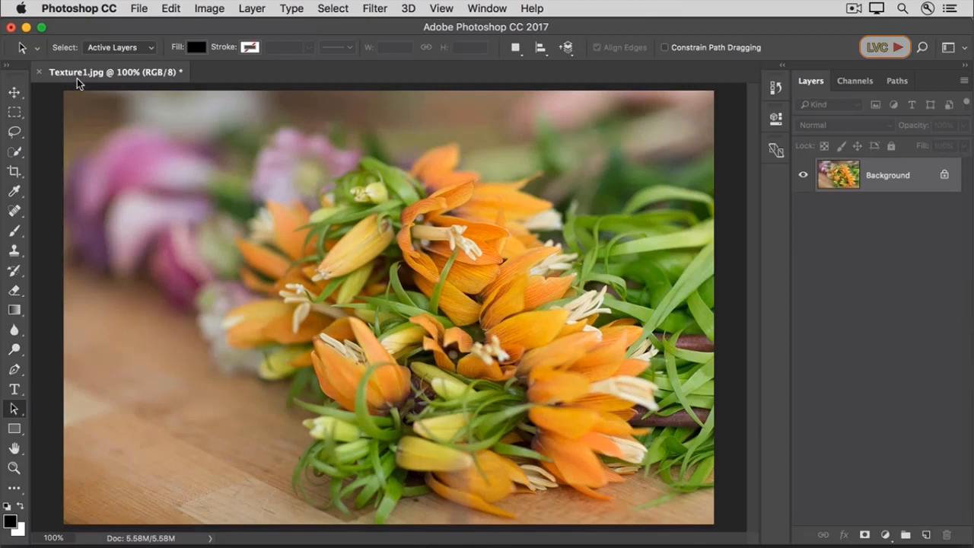
# - Place Texture2.jpg as an embedded layer over the flower photo at its full size and commit the placement
pyautogui.click(139, 10)
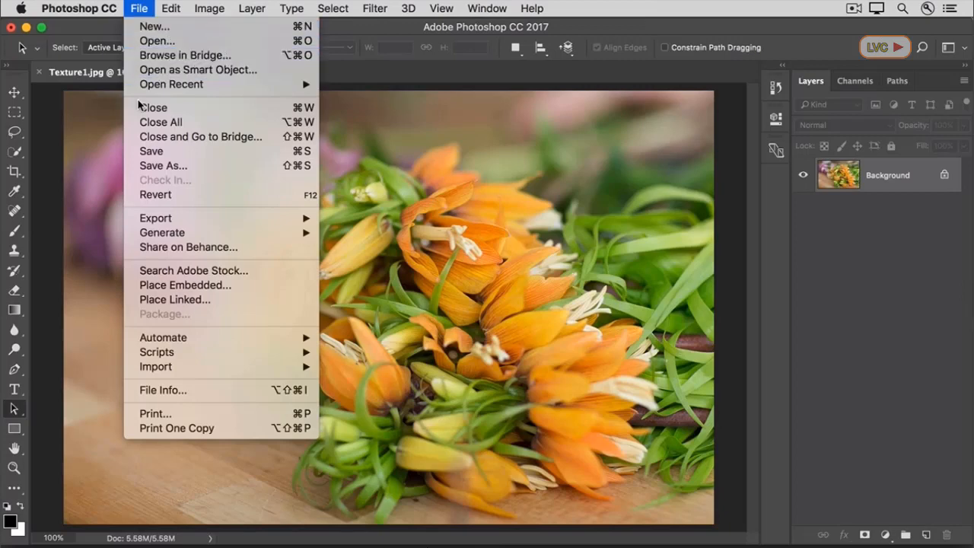
pyautogui.click(134, 286)
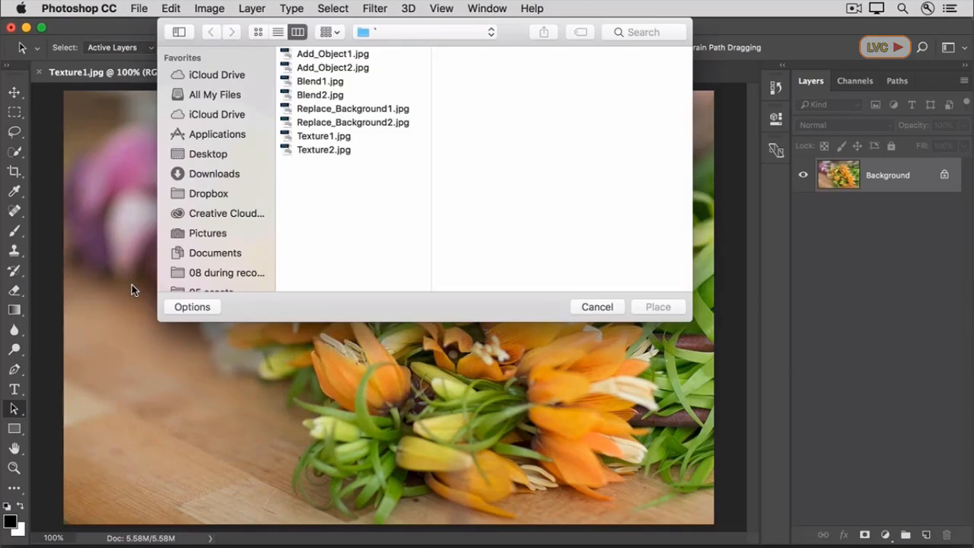
pyautogui.click(340, 152)
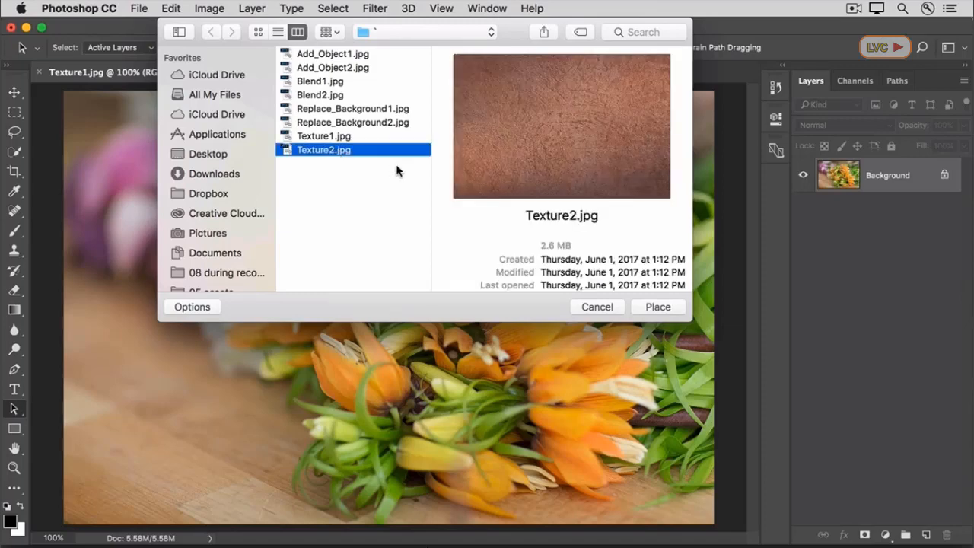
pyautogui.click(640, 308)
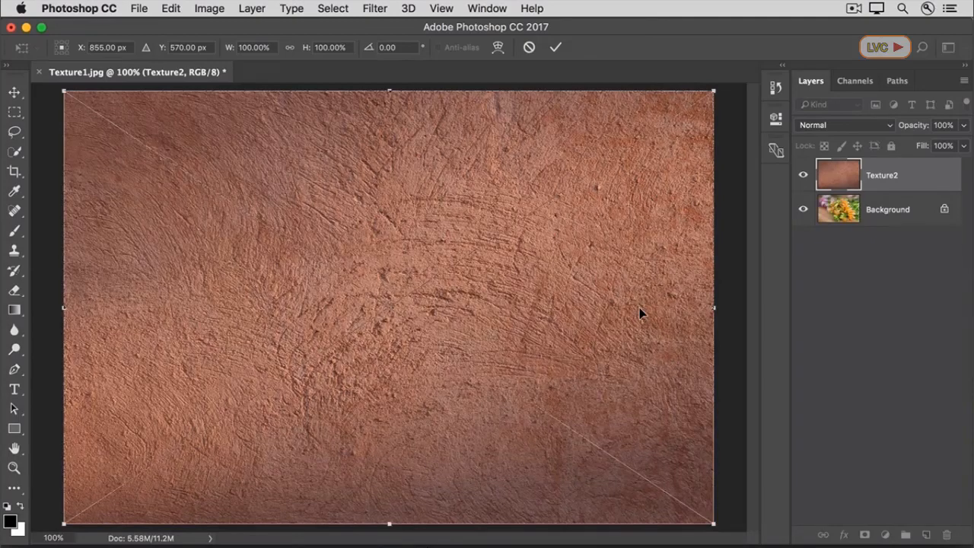
pyautogui.click(556, 47)
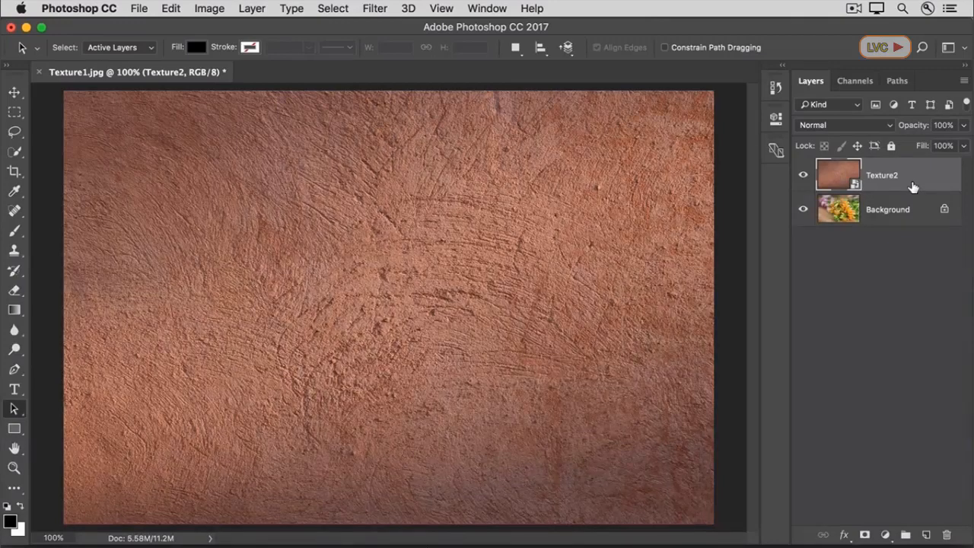
# - Try the Overlay and Soft Light blend modes on the Texture2 layer
pyautogui.click(877, 130)
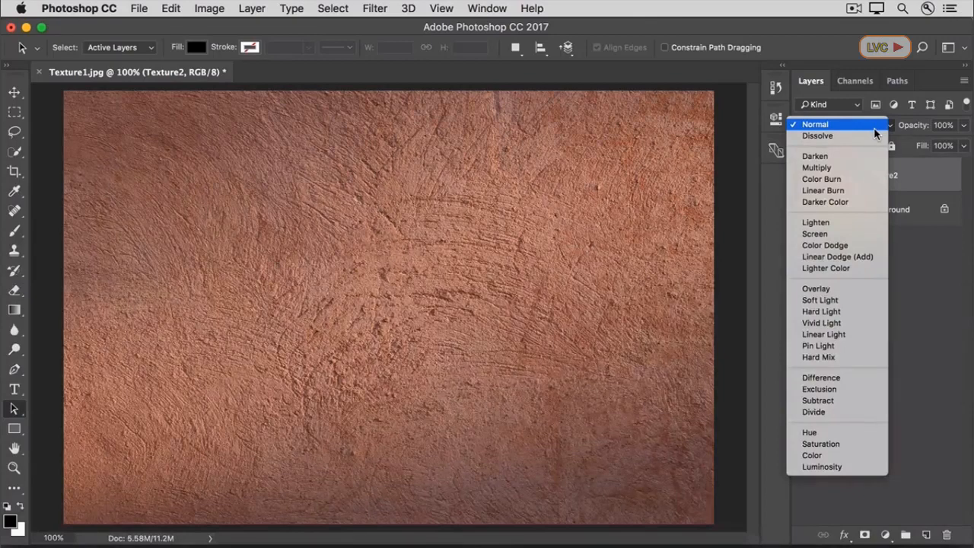
pyautogui.click(854, 290)
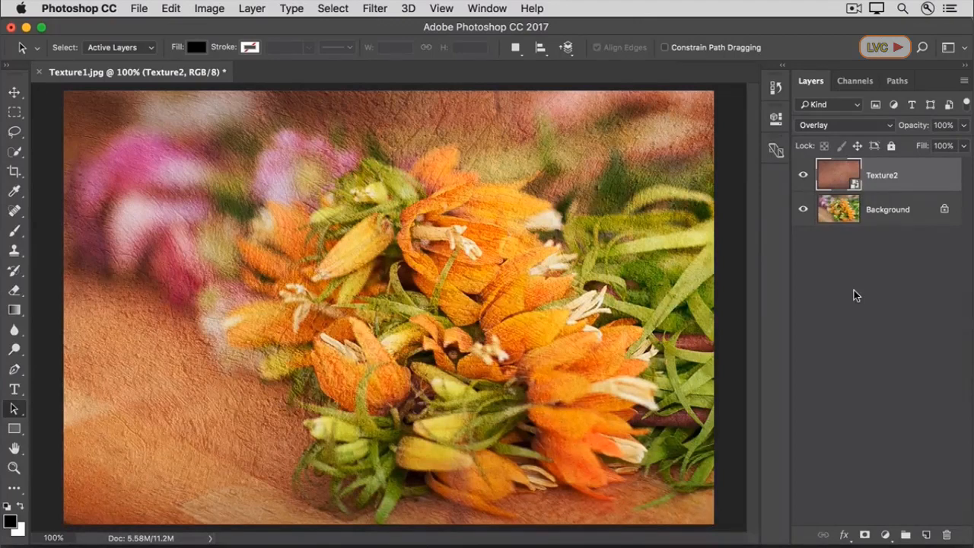
pyautogui.click(855, 124)
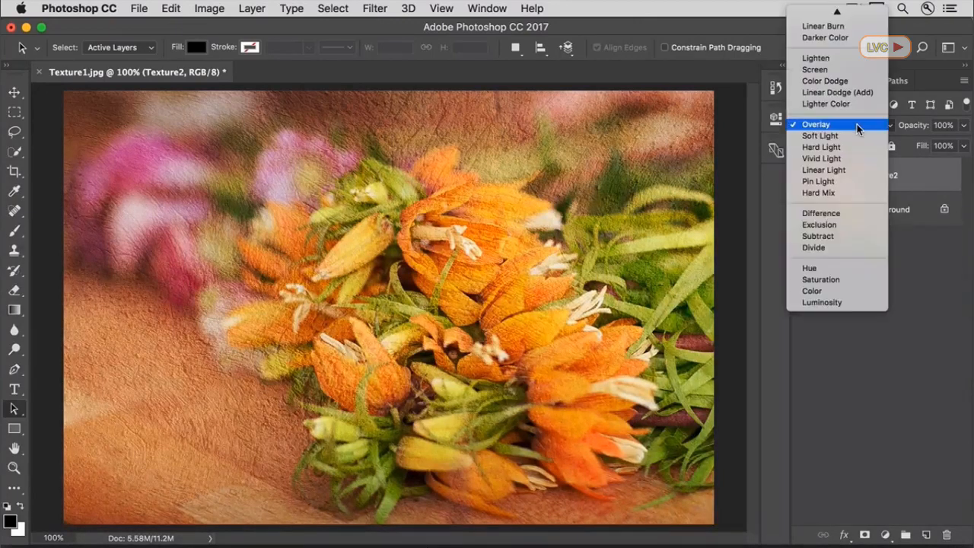
pyautogui.click(859, 135)
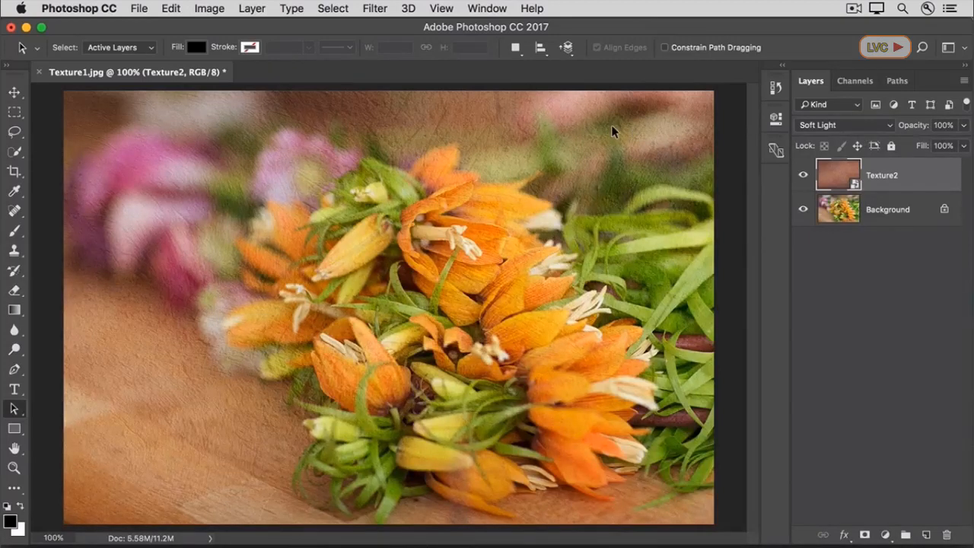
# - With the Move tool active, cycle the Texture2 layer's blend modes forward through Divide and back to Vivid Light to compare them
pyautogui.click(15, 94)
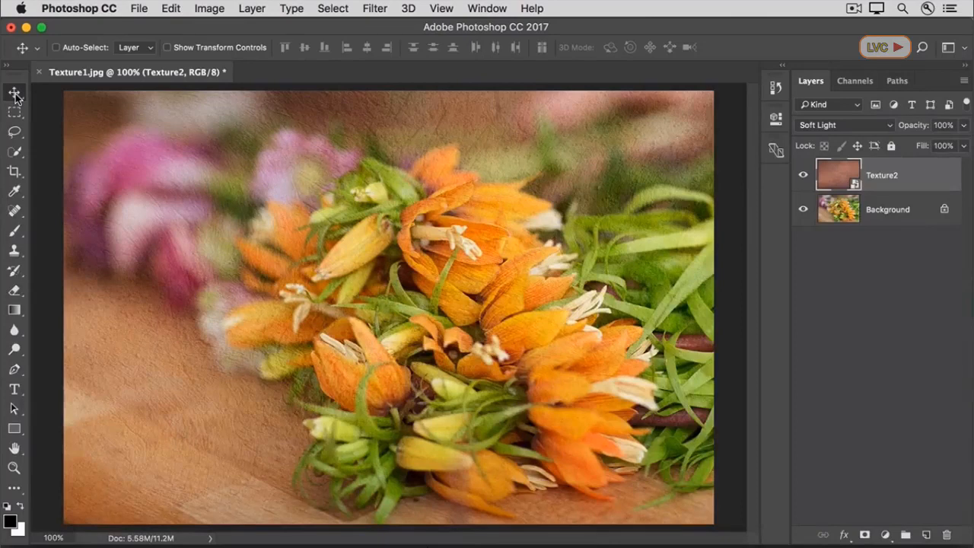
pyautogui.hotkey('shift', '+')
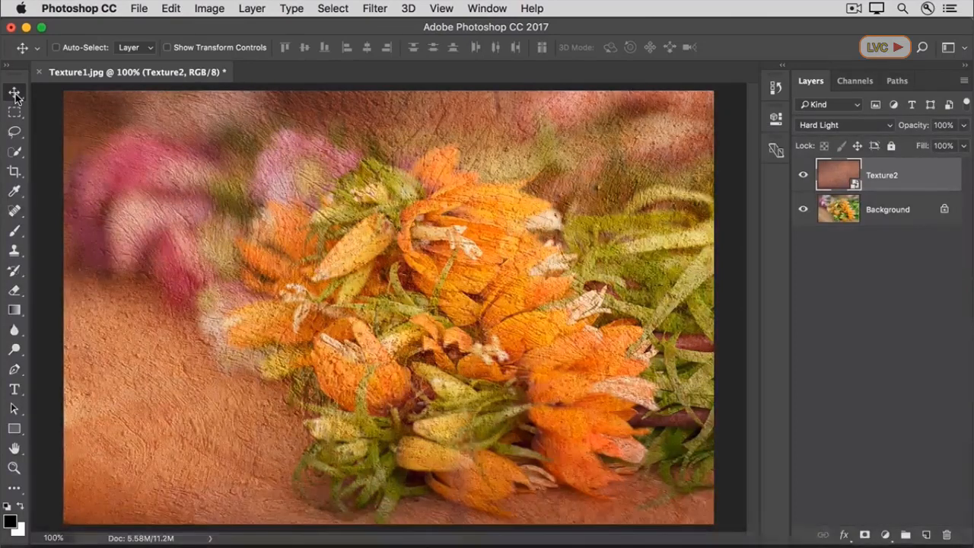
pyautogui.hotkey('shift', '+')
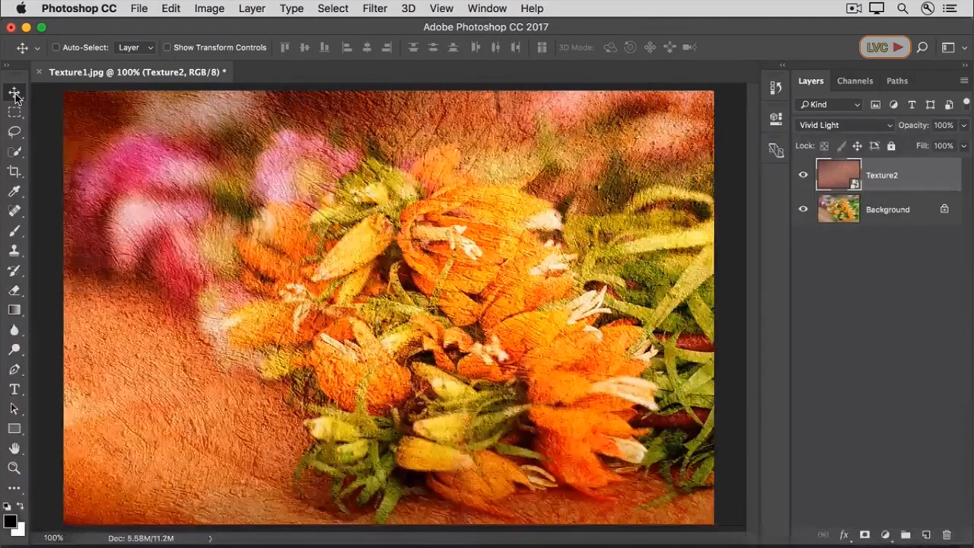
pyautogui.hotkey('shift', '+')
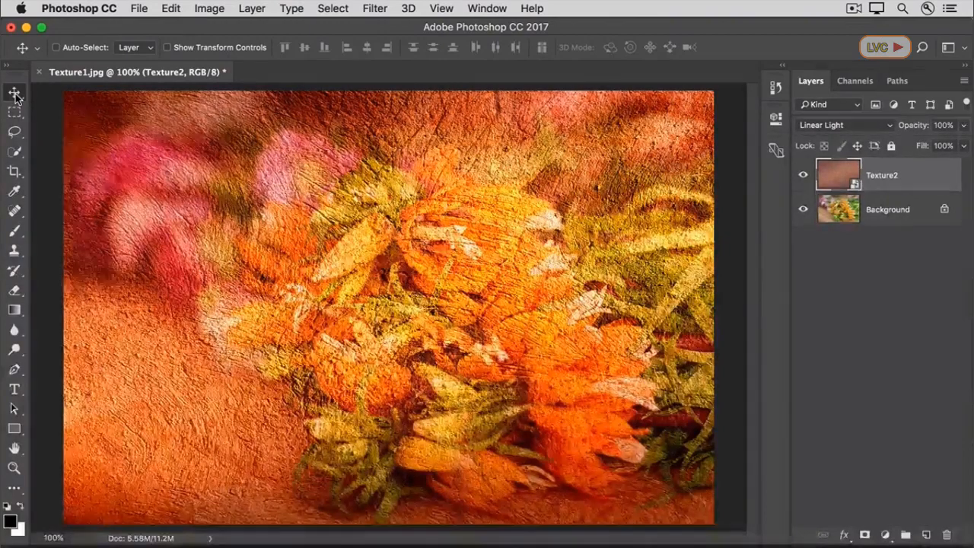
pyautogui.hotkey('shift', '+')
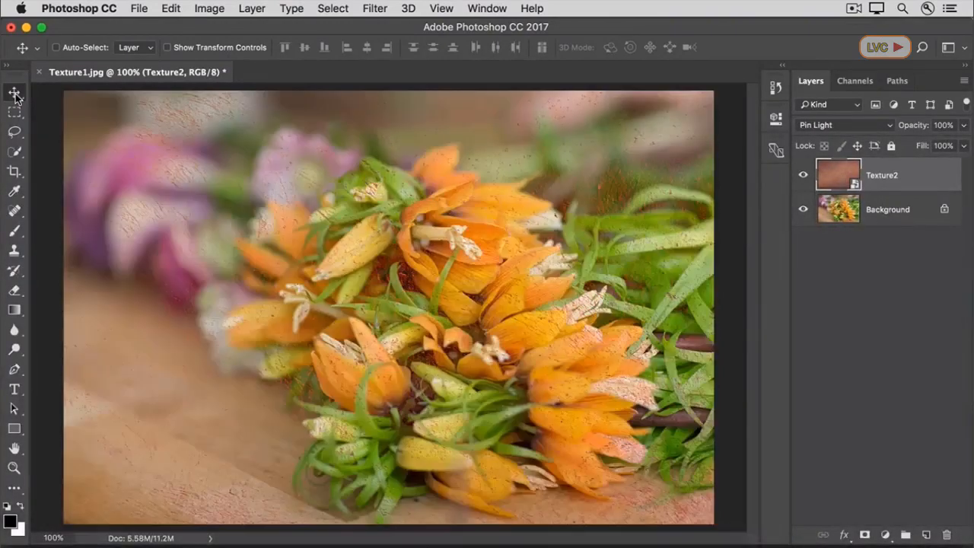
pyautogui.hotkey('shift', '+')
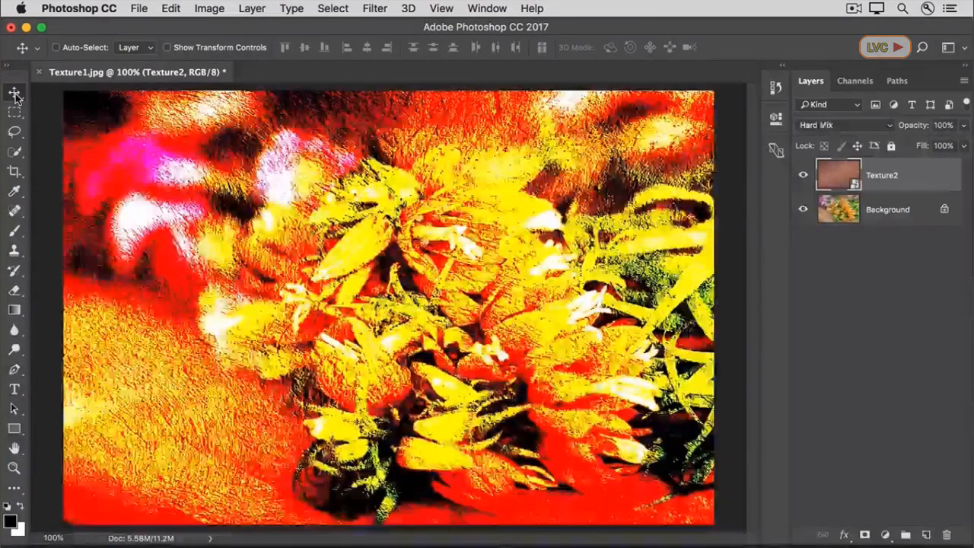
pyautogui.hotkey('shift', '+')
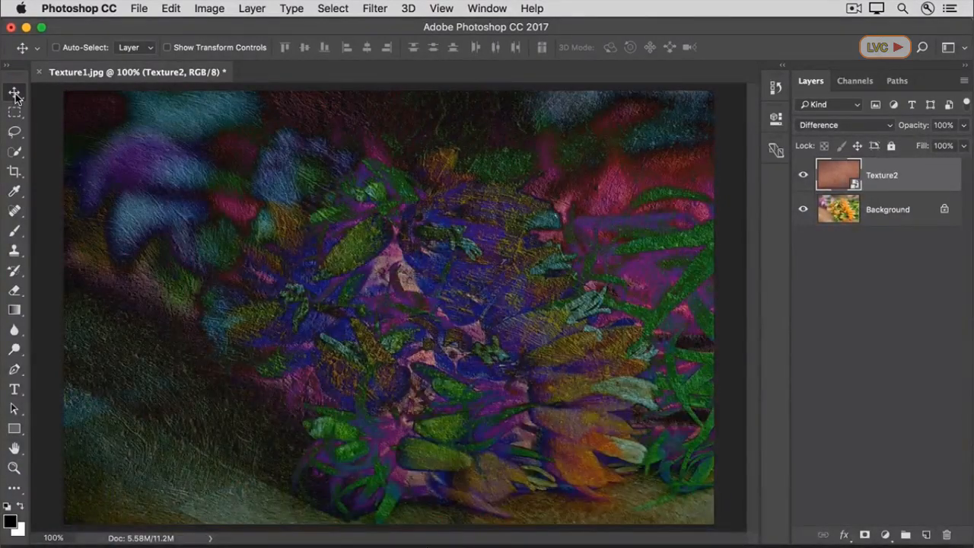
pyautogui.hotkey('shift', '+')
pyautogui.hotkey('shift', '+')
pyautogui.hotkey('shift', '+')
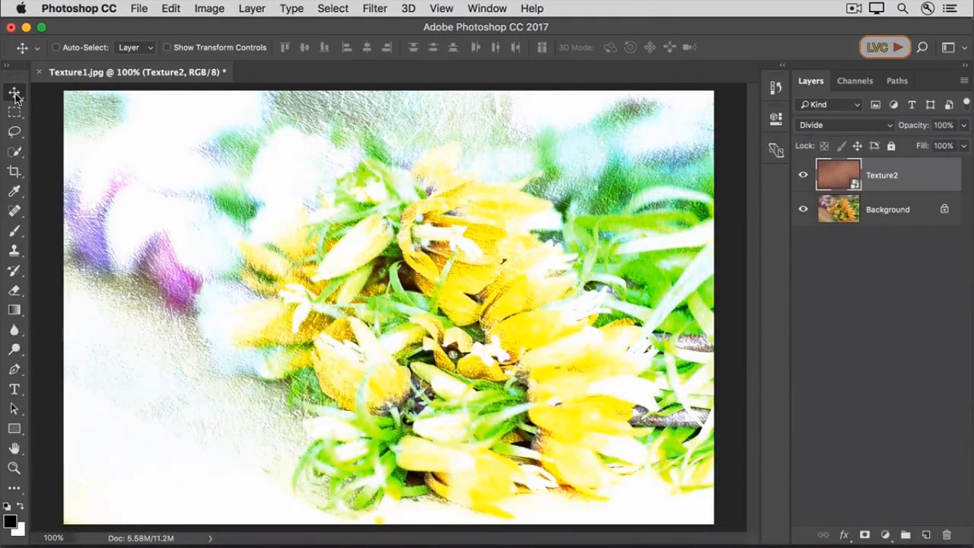
pyautogui.hotkey('shift', '-')
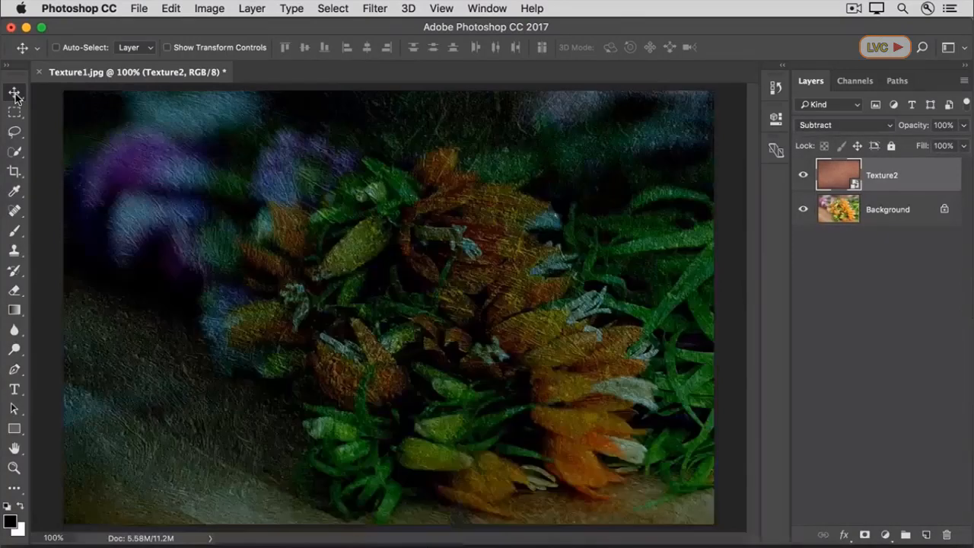
pyautogui.hotkey('shift', '-')
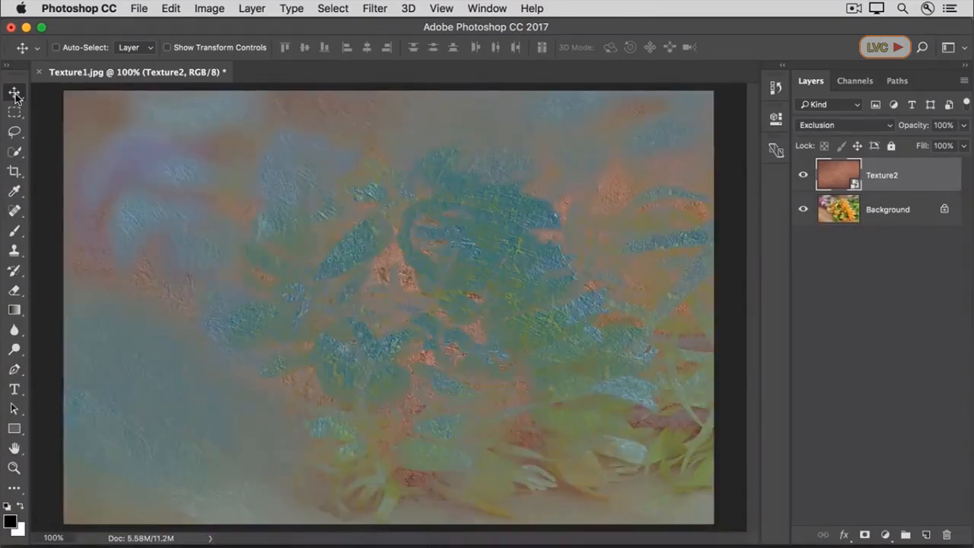
pyautogui.hotkey('shift', '-')
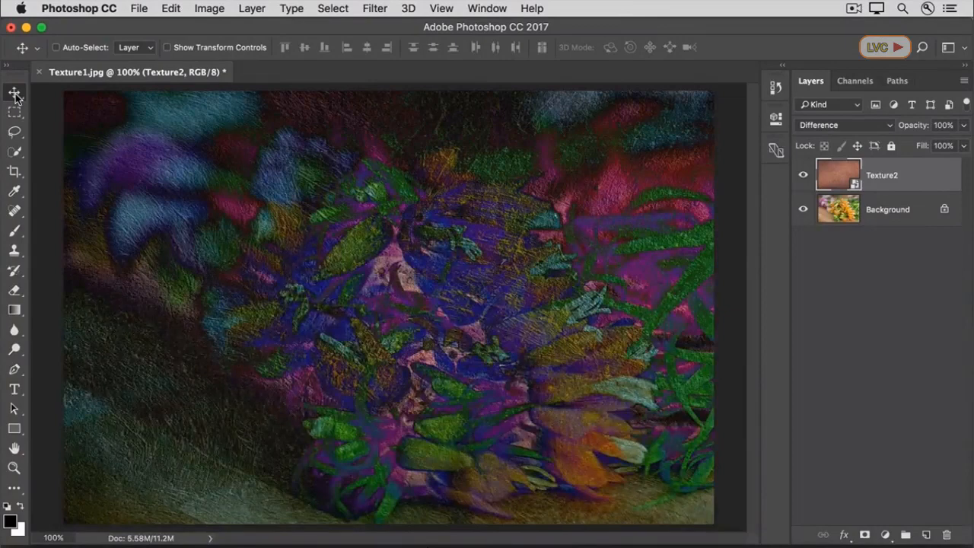
pyautogui.hotkey('shift', '-')
pyautogui.hotkey('shift', '-')
pyautogui.hotkey('shift', '-')
pyautogui.hotkey('shift', '-')
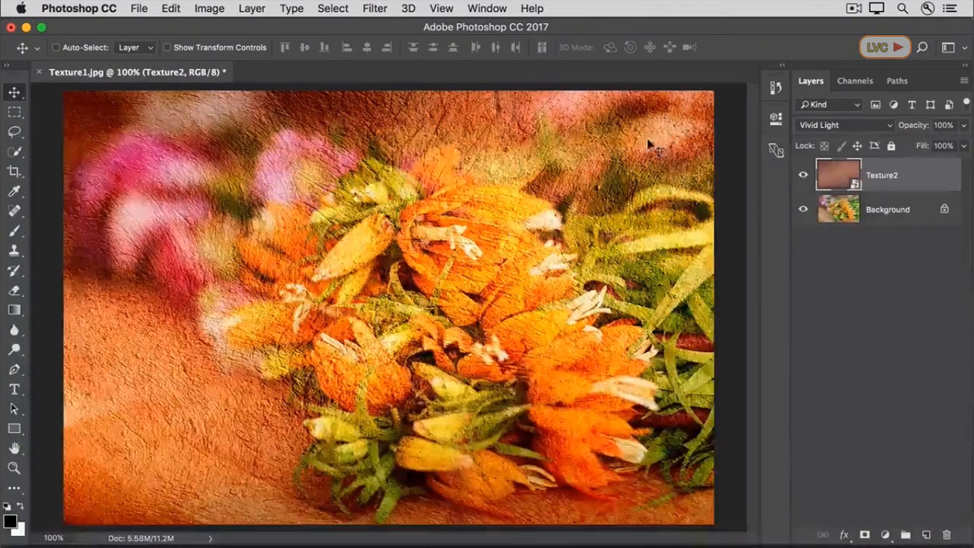
# - Set the Texture2 layer's blend mode to Overlay and reduce its opacity to 50%
pyautogui.click(883, 128)
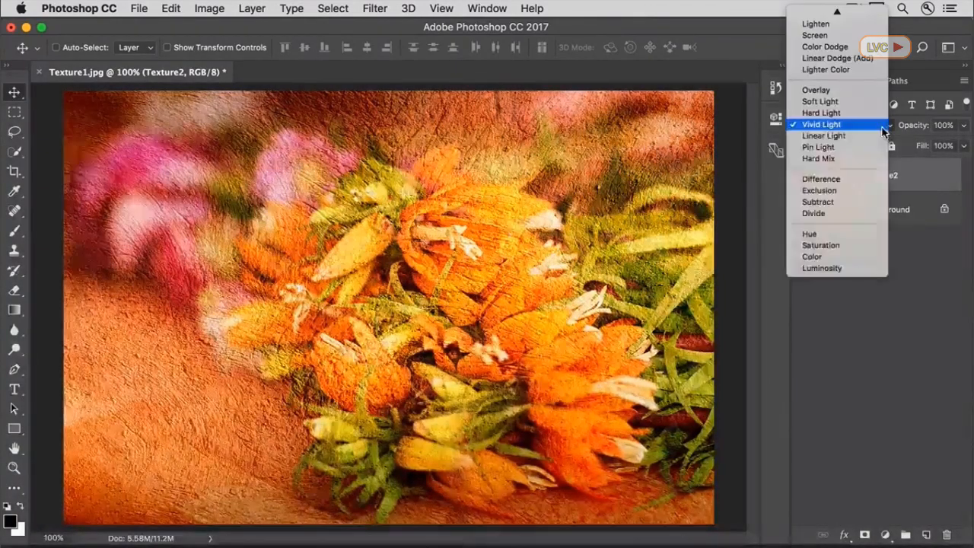
pyautogui.click(864, 89)
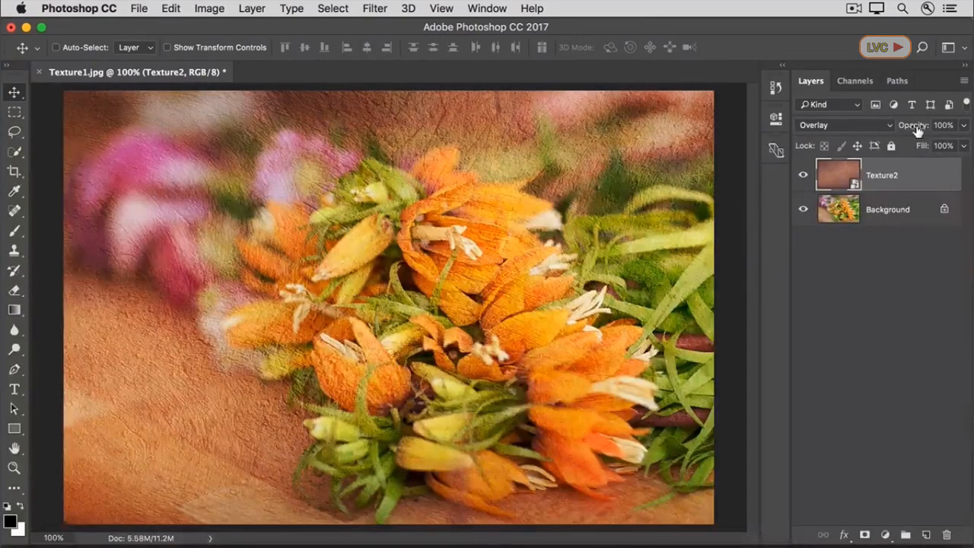
pyautogui.moveTo(917, 131); pyautogui.dragTo(879, 129)
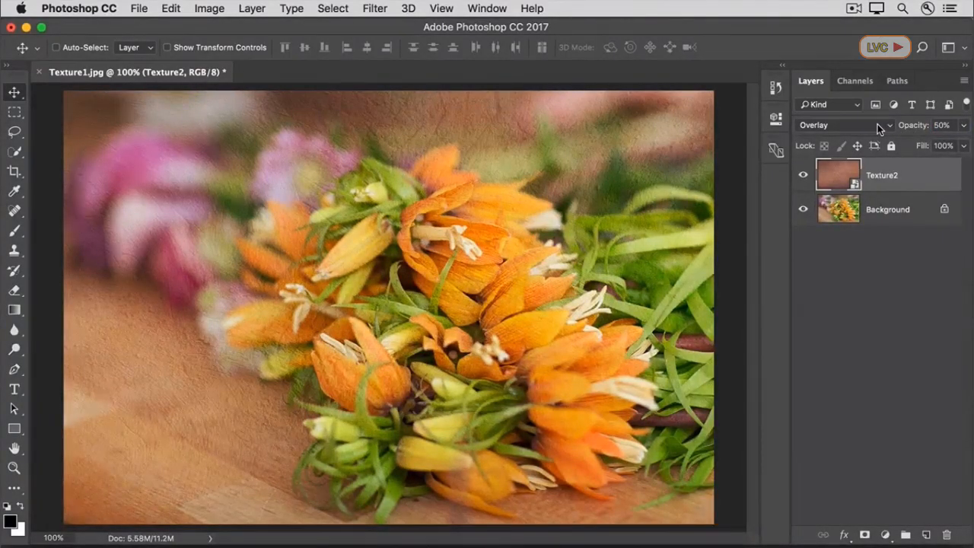
pyautogui.click(138, 9)
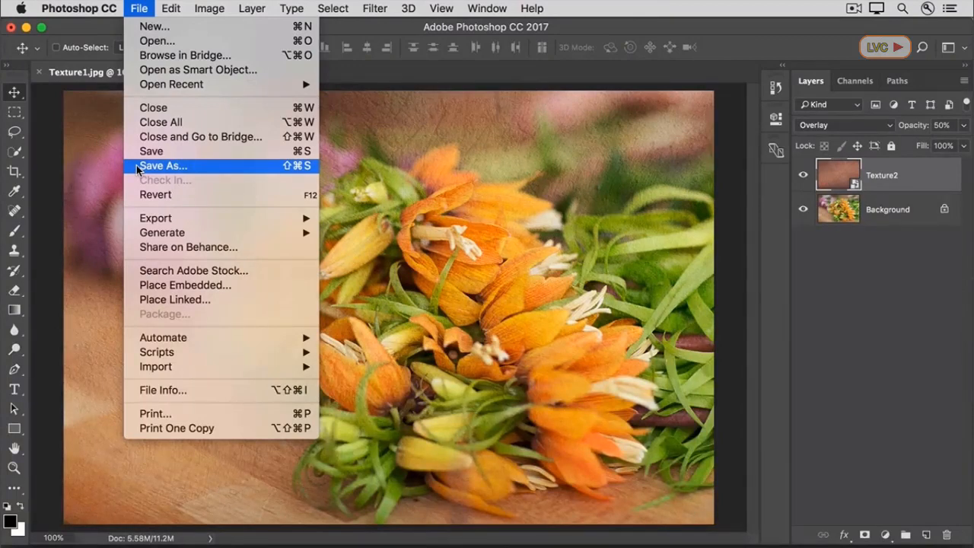
pyautogui.click(51, 171)
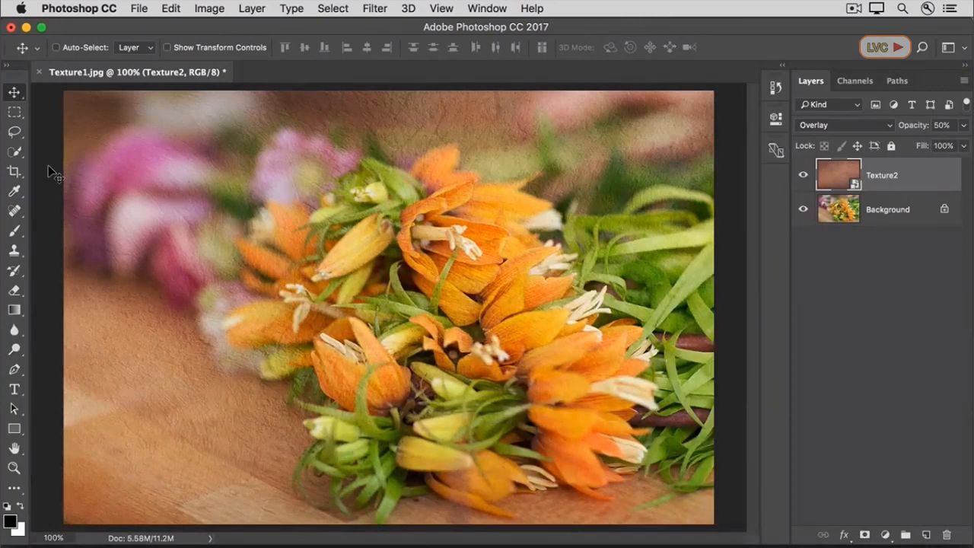
# - Open the image Blend1.jpg as a separate document
pyautogui.click(140, 9)
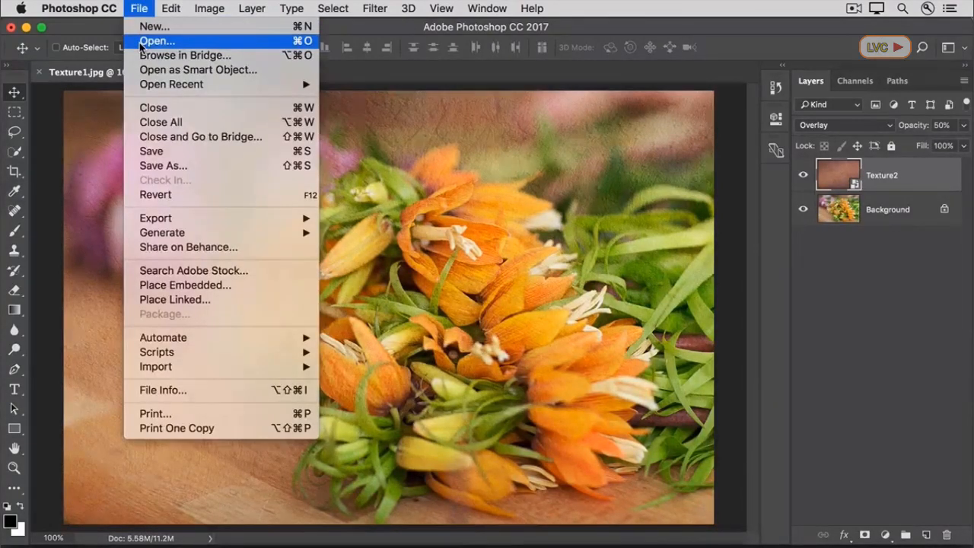
pyautogui.click(141, 42)
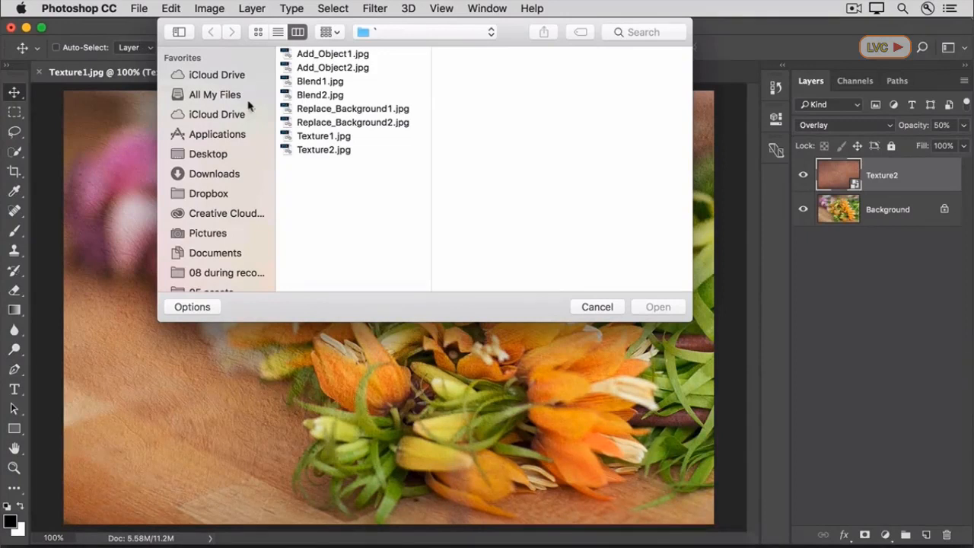
pyautogui.click(313, 85)
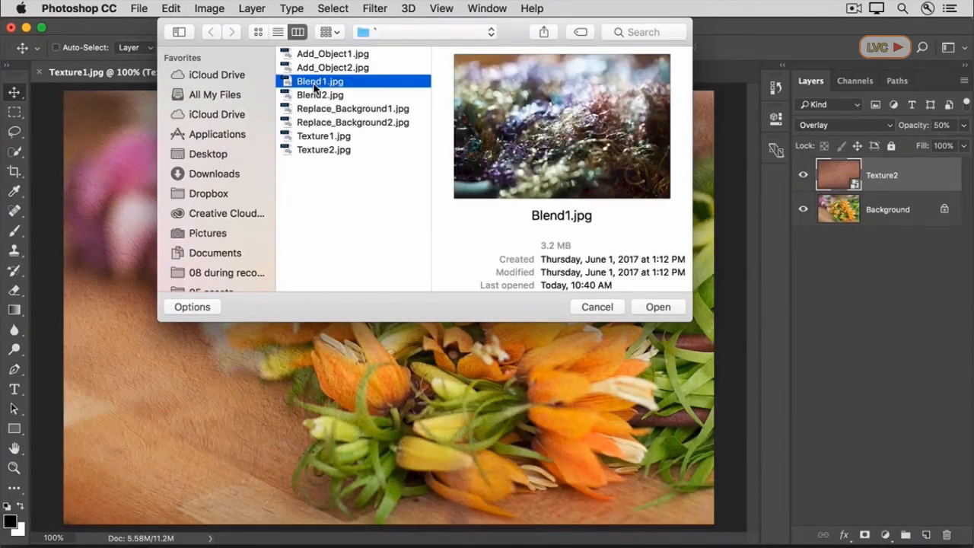
pyautogui.click(638, 307)
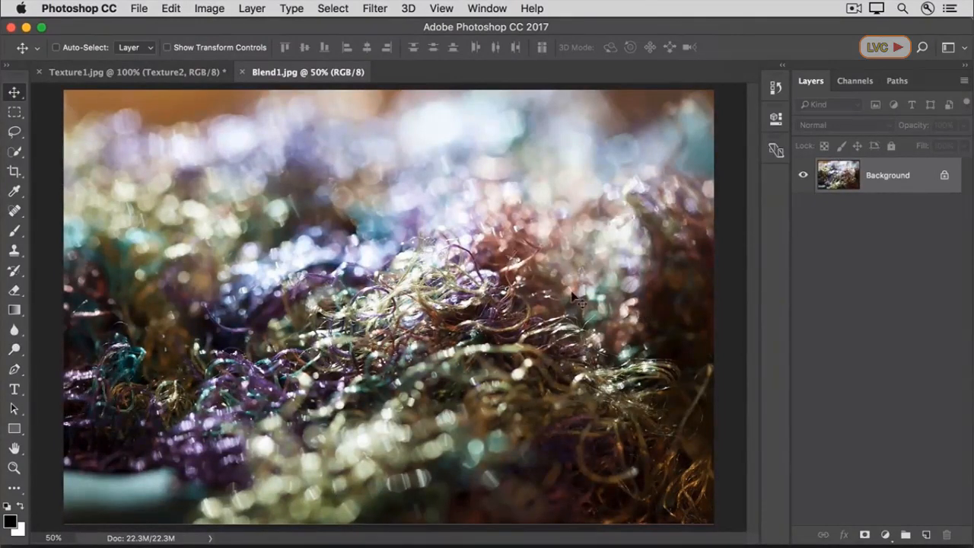
# - Place Blend2.jpg as an embedded layer over the Blend1 image and commit the placement
pyautogui.click(140, 10)
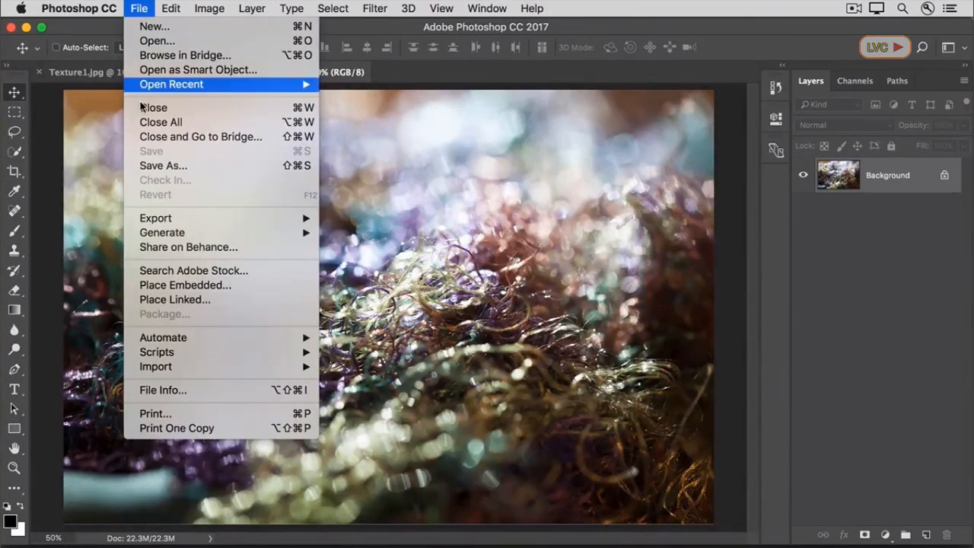
pyautogui.click(137, 285)
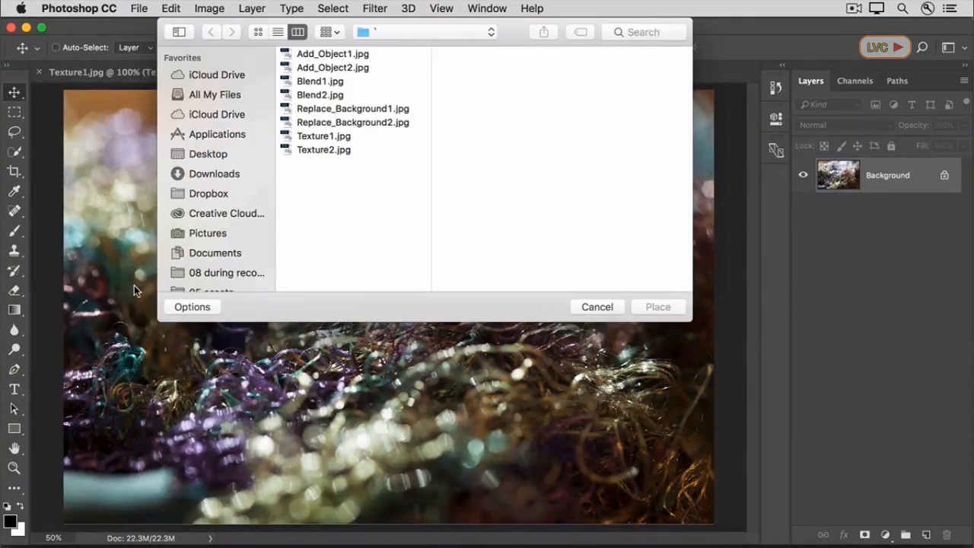
pyautogui.click(318, 96)
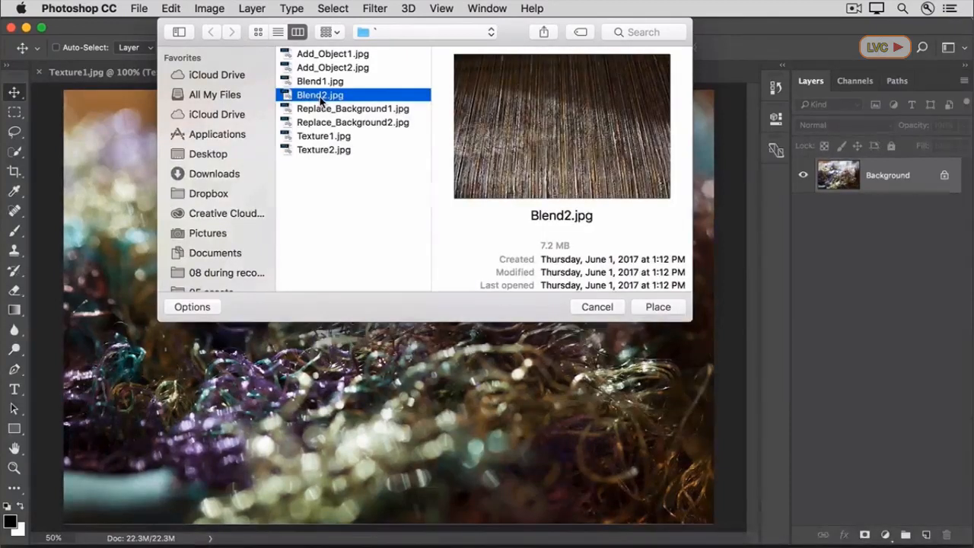
pyautogui.click(656, 307)
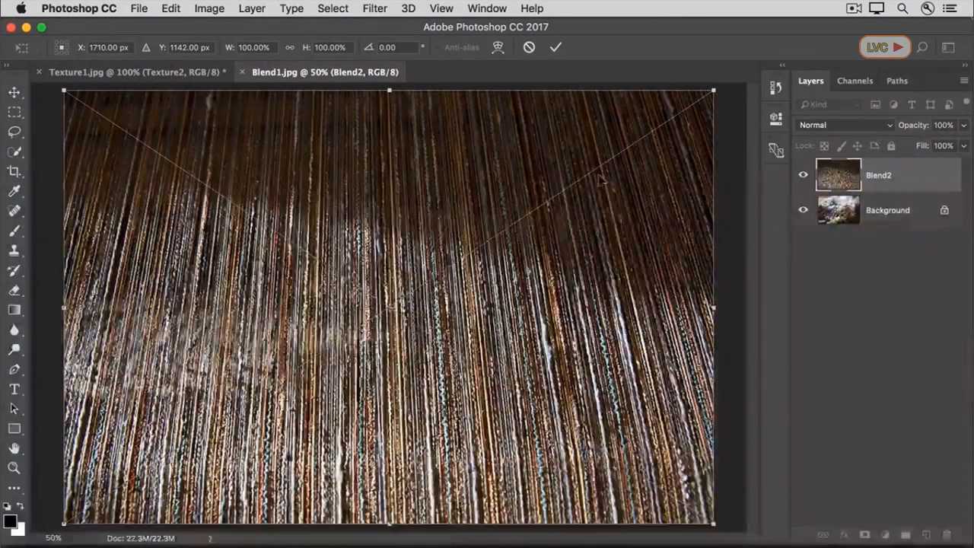
pyautogui.click(554, 50)
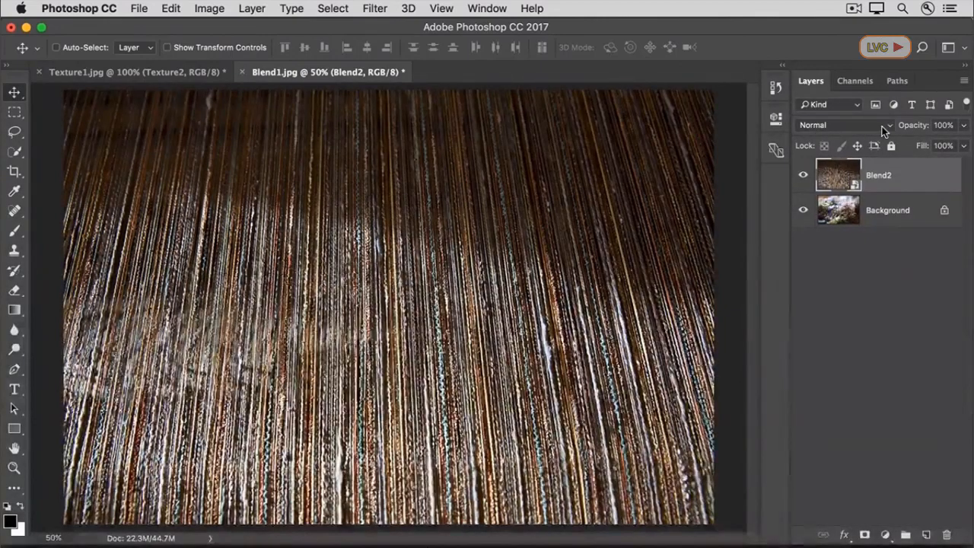
# - Set the Blend2 layer's blend mode to Lighten and cycle forward through the modes as far as Vivid Light to compare them
pyautogui.click(882, 126)
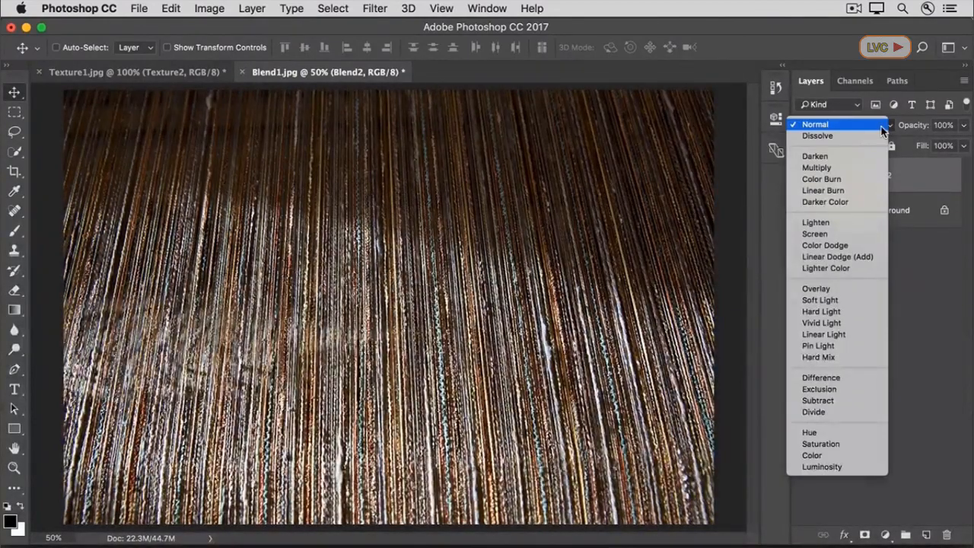
pyautogui.click(869, 222)
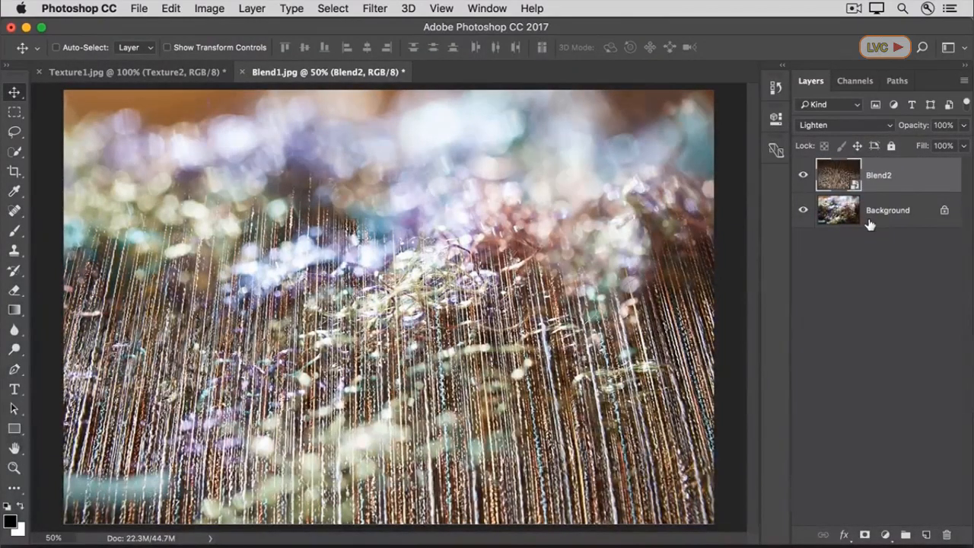
pyautogui.hotkey('shift', '+')
pyautogui.hotkey('shift', '+')
pyautogui.hotkey('shift', '+')
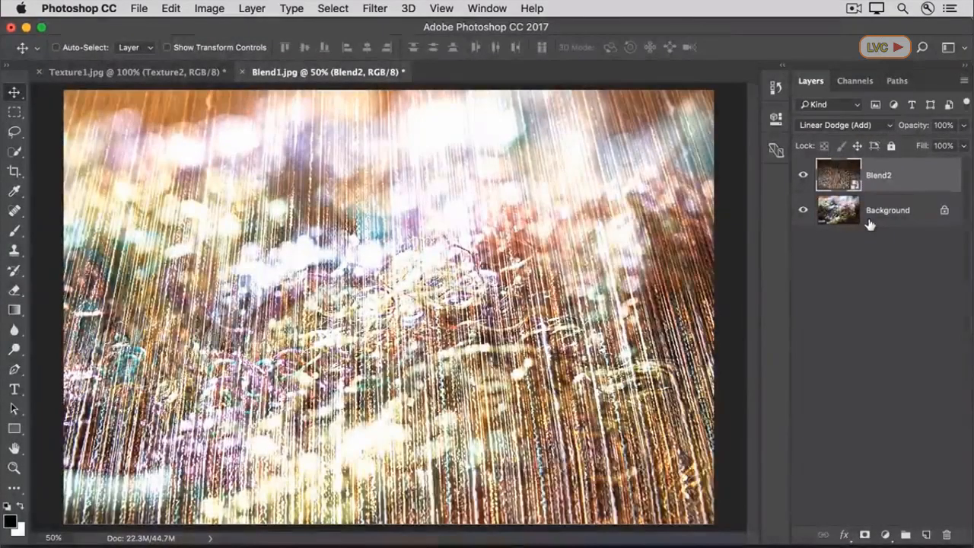
pyautogui.hotkey('shift', '+')
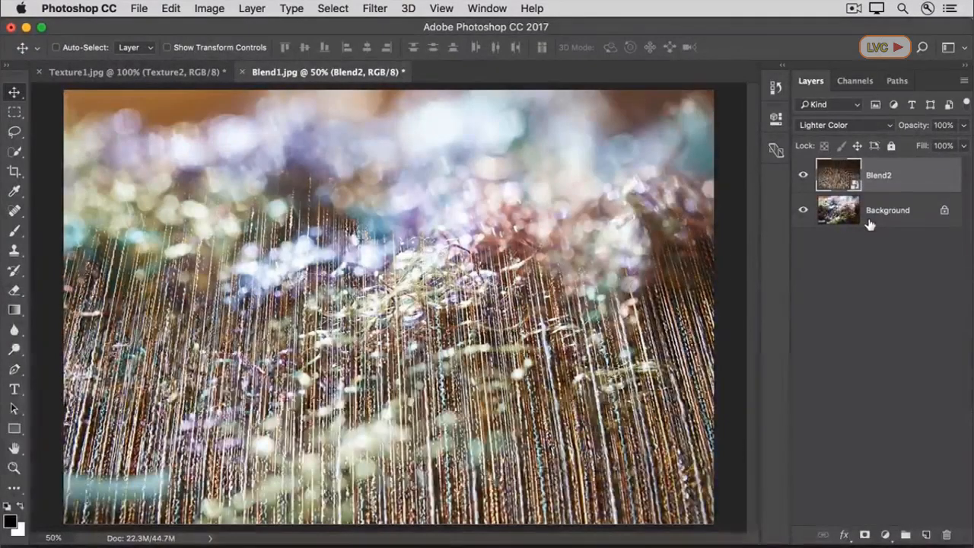
pyautogui.hotkey('shift', '+')
pyautogui.hotkey('shift', '+')
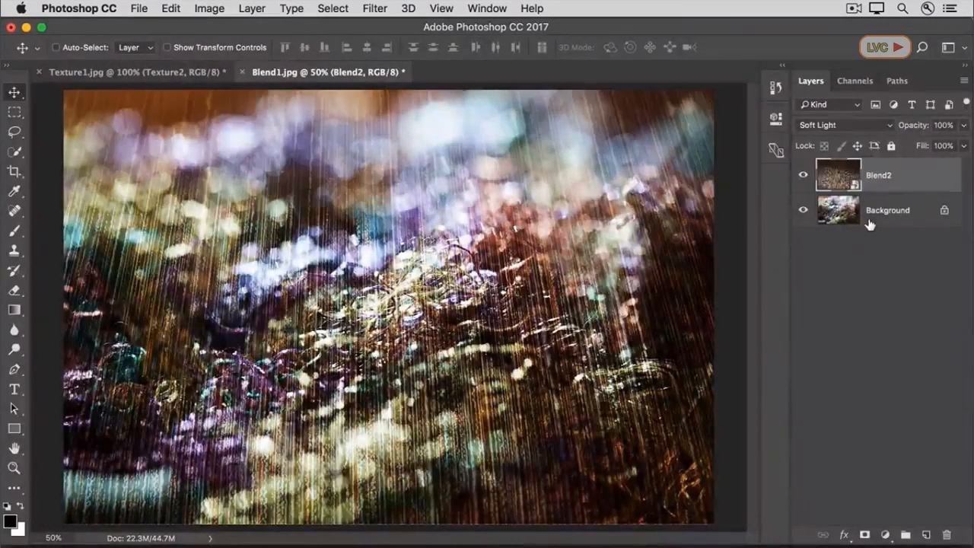
pyautogui.hotkey('shift', '+')
pyautogui.hotkey('shift', '+')
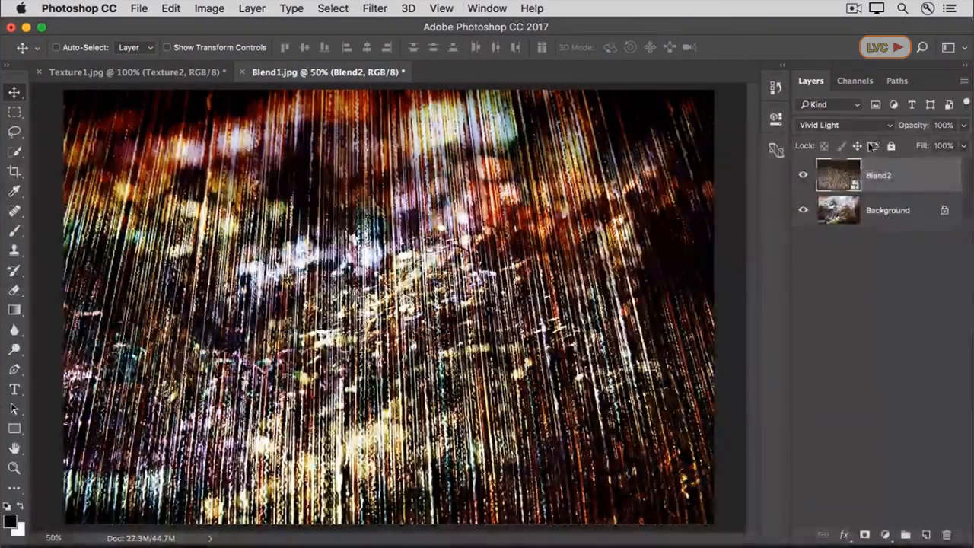
# - Return the Blend2 layer's blend mode to Lighten
pyautogui.click(870, 124)
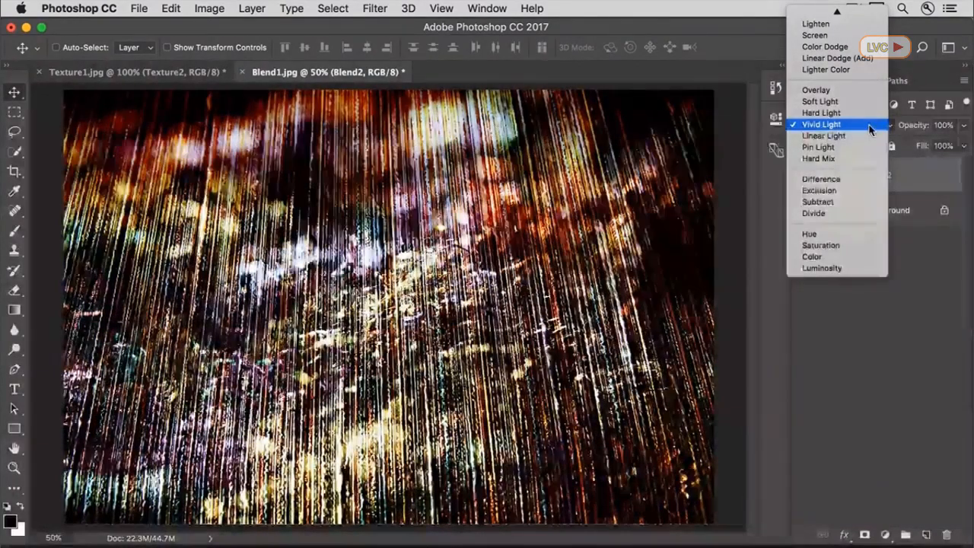
pyautogui.click(853, 26)
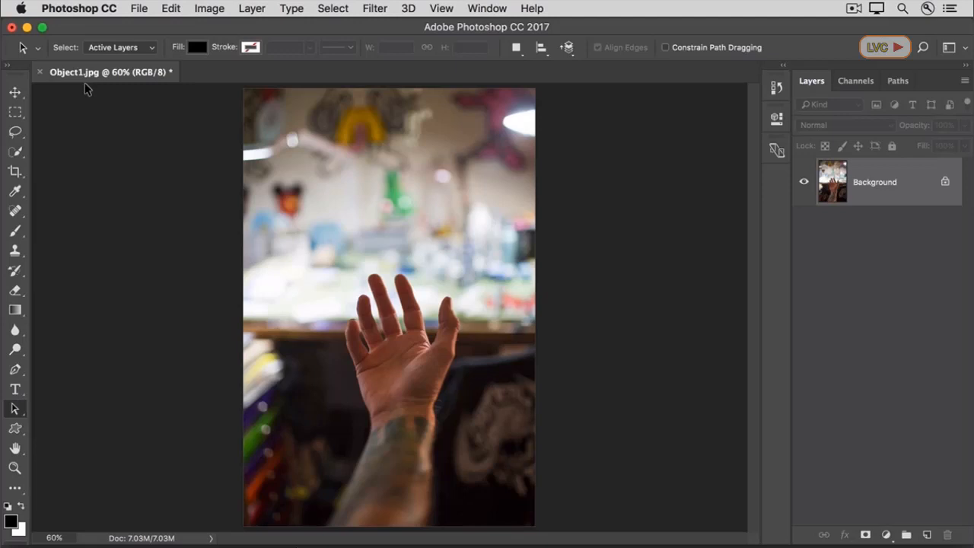
# - Place Object.jpg as an embedded layer over the hand photo in Object1.jpg and commit the placement
pyautogui.click(137, 9)
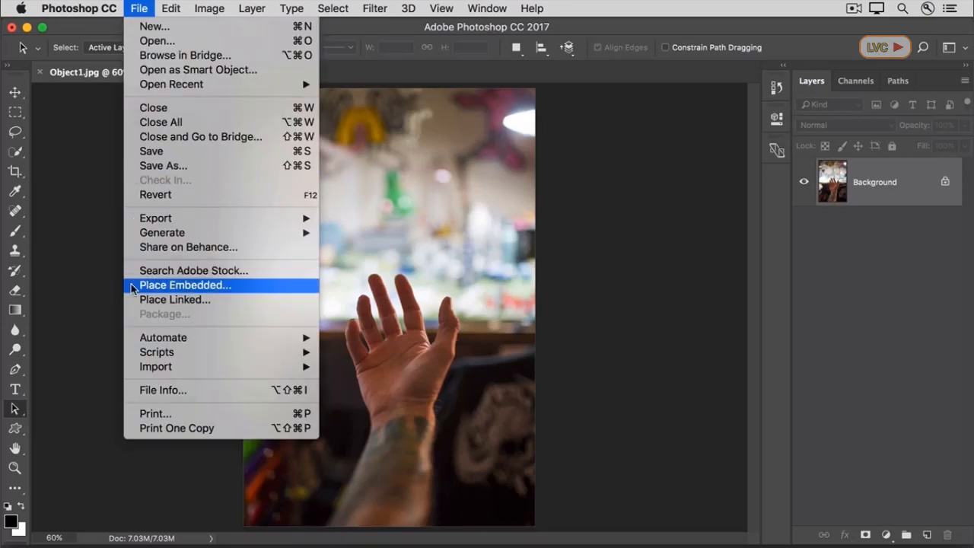
pyautogui.click(183, 285)
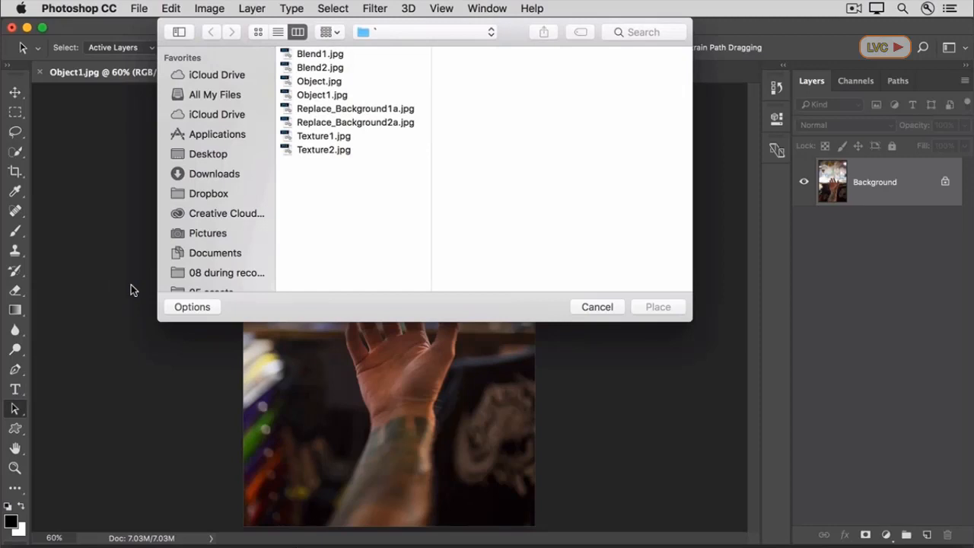
pyautogui.click(302, 82)
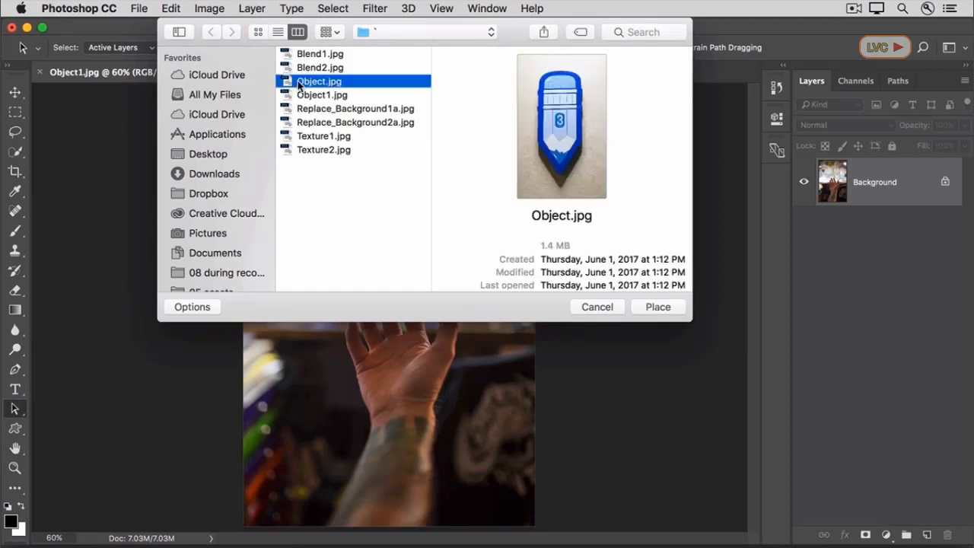
pyautogui.click(637, 308)
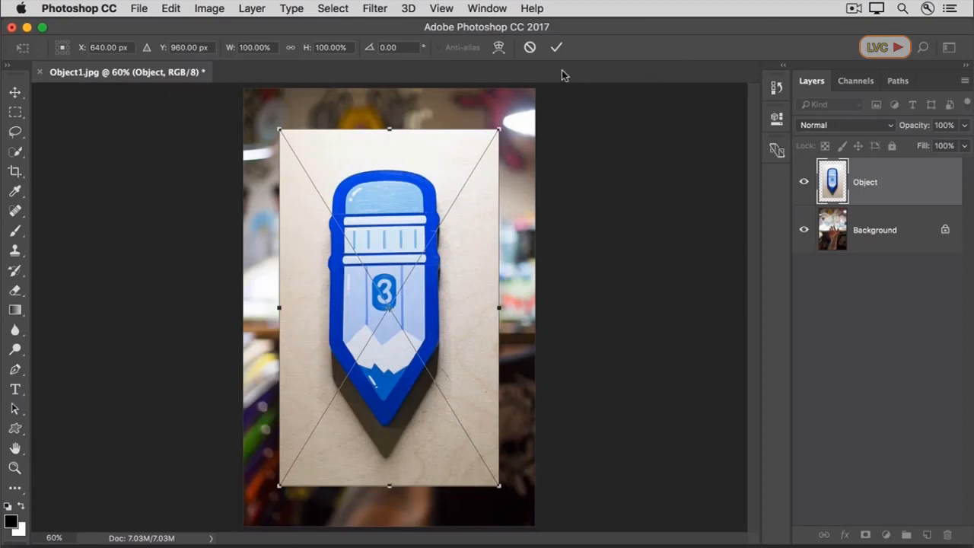
pyautogui.click(556, 48)
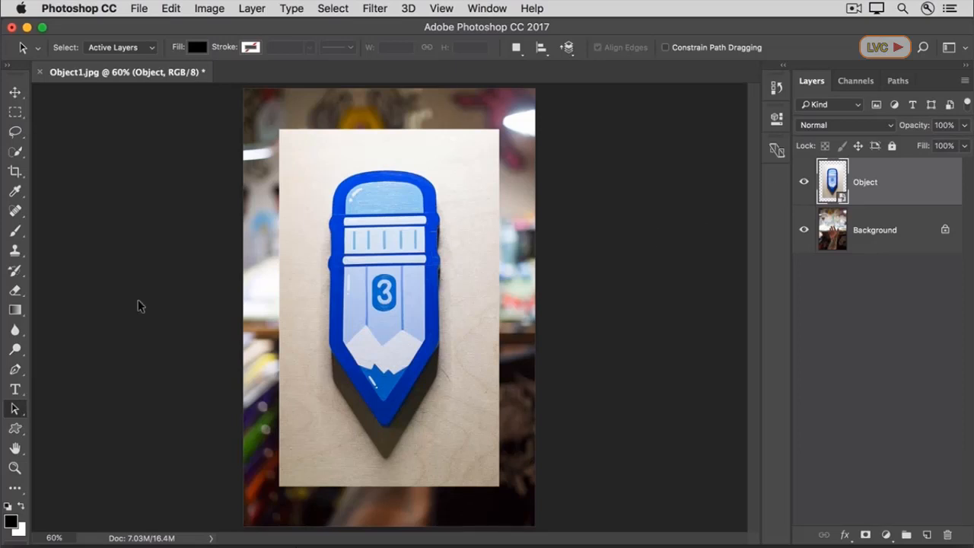
# - Rasterize the Object layer and erase the lower-right corner of its wooden board with the Eraser tool
pyautogui.click(16, 296)
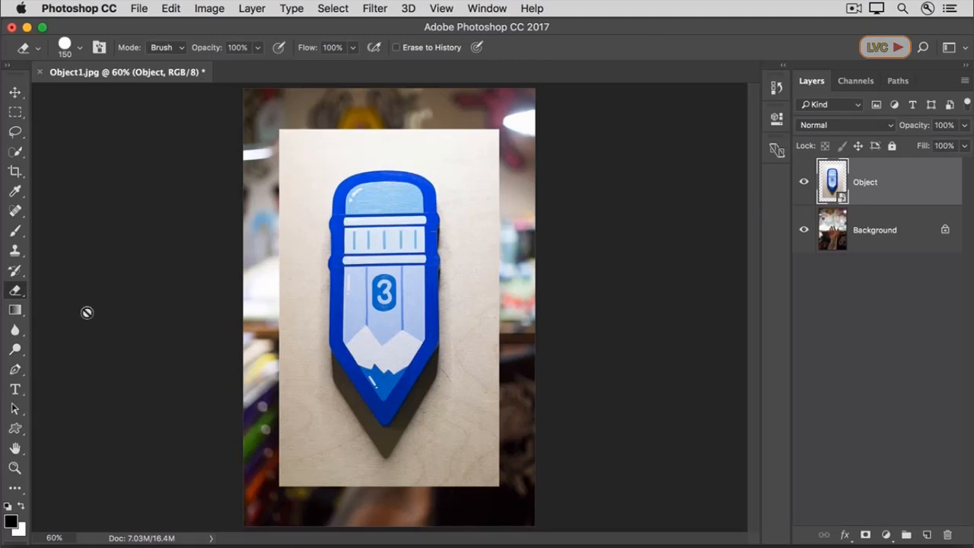
pyautogui.click(467, 457)
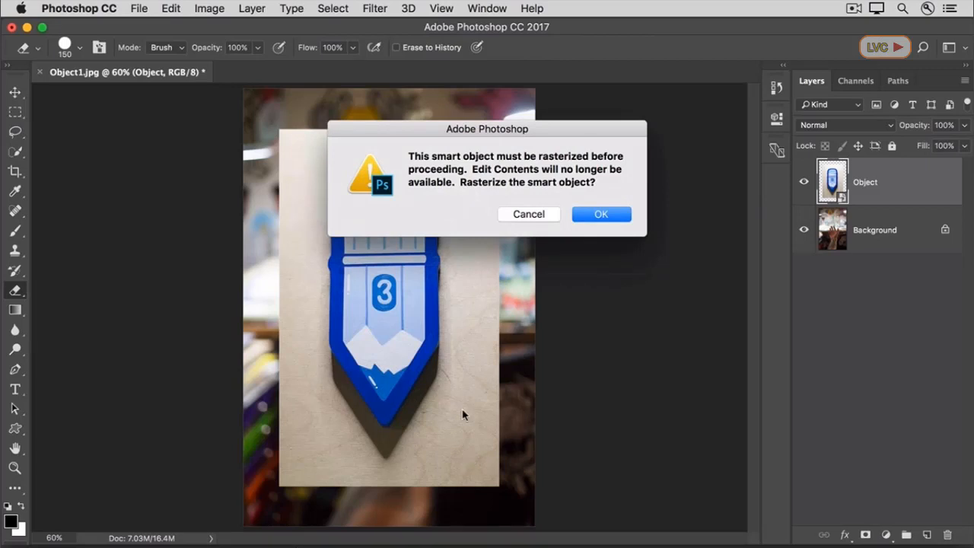
pyautogui.click(582, 214)
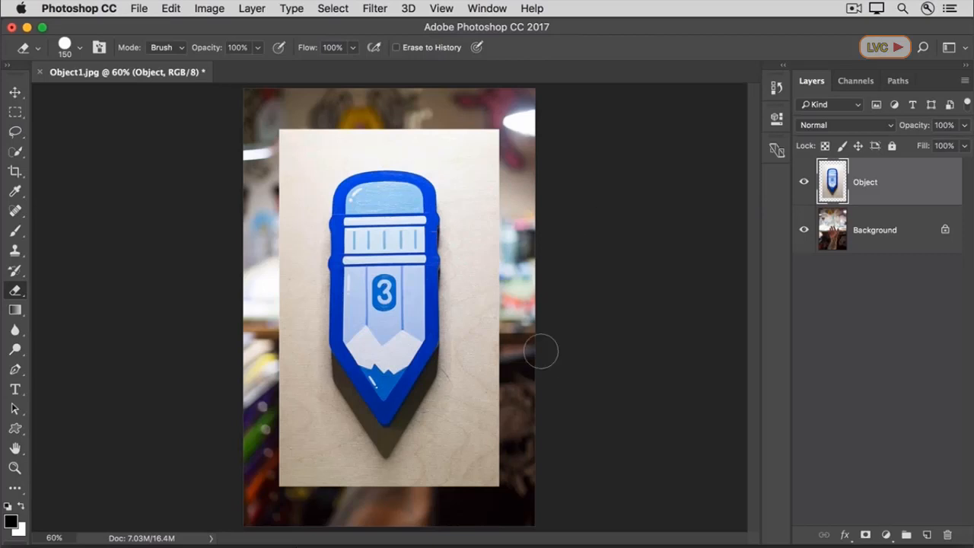
pyautogui.moveTo(505, 471)
pyautogui.mouseDown()
pyautogui.moveTo(477, 490)
pyautogui.moveTo(506, 452)
pyautogui.moveTo(458, 488)
pyautogui.moveTo(503, 430)
pyautogui.moveTo(425, 492)
pyautogui.mouseUp()
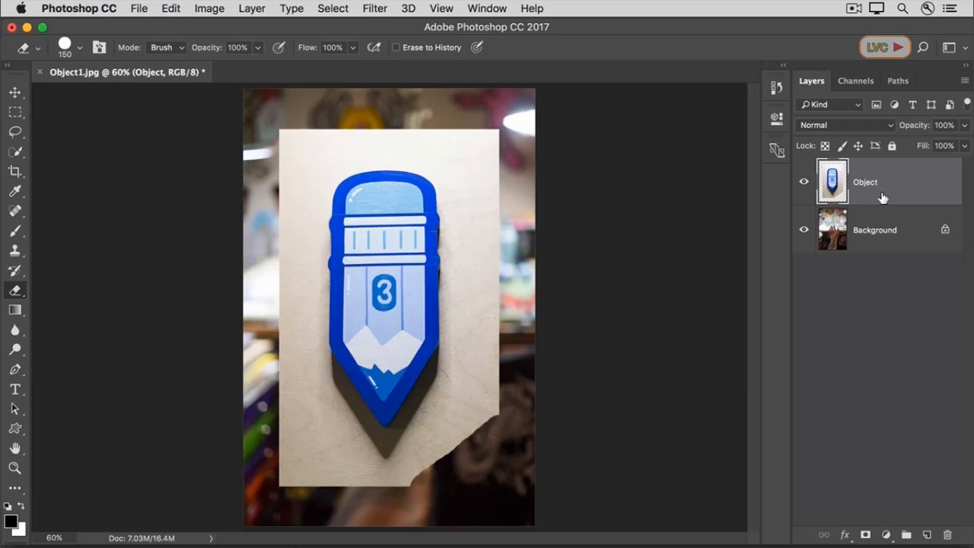
# - Add a layer mask to the Object layer and paint it black with a size 90 brush over the board beside the pencil's right edge
pyautogui.click(866, 535)
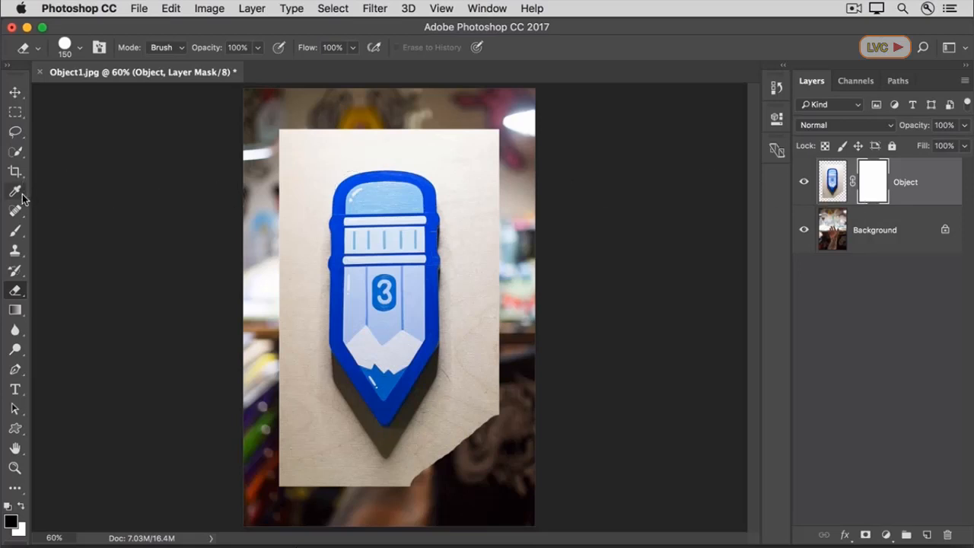
pyautogui.click(18, 233)
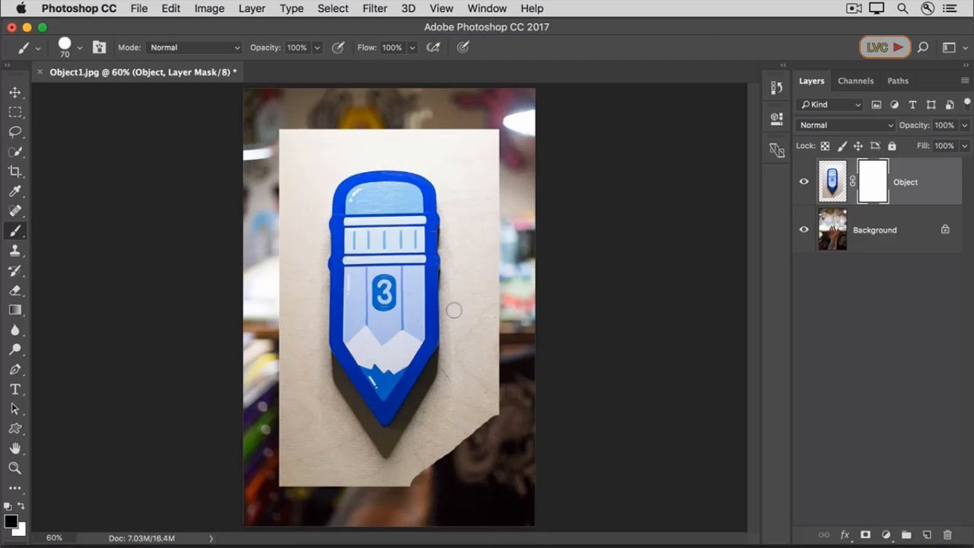
pyautogui.press(']')
pyautogui.moveTo(453, 308); pyautogui.dragTo(439, 372)
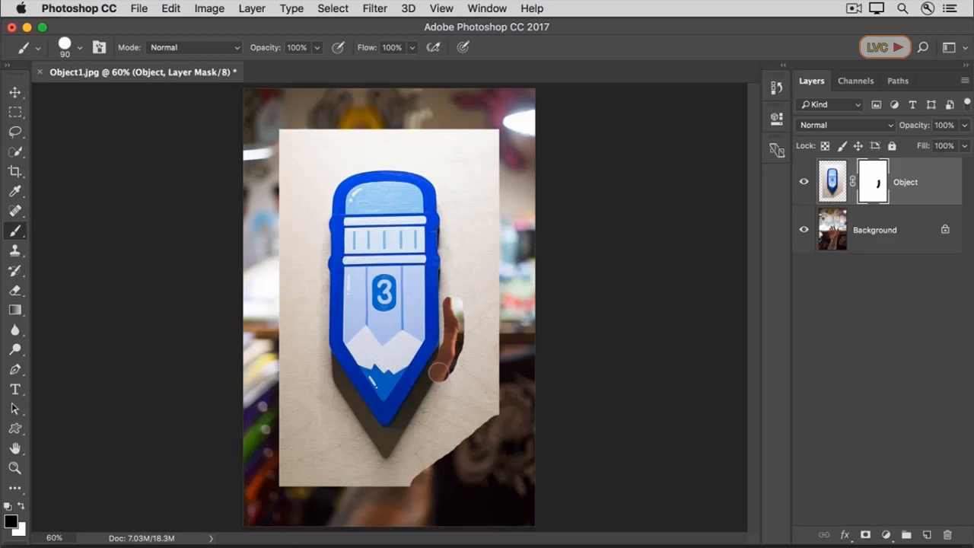
pyautogui.moveTo(436, 299); pyautogui.dragTo(447, 323)
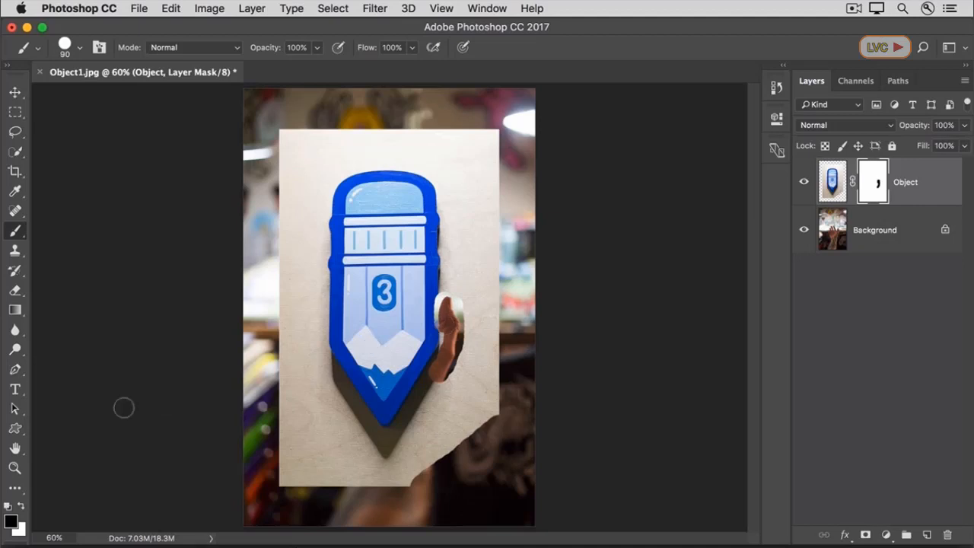
# - Restore the pencil's right edge by painting white on the mask, and hide the remaining board around the pencil with black
pyautogui.click(26, 509)
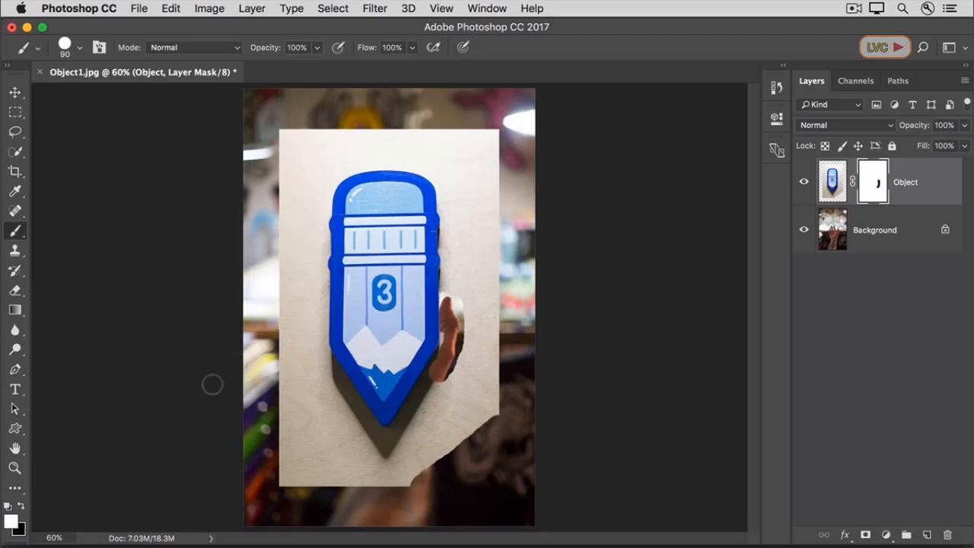
pyautogui.click(22, 507)
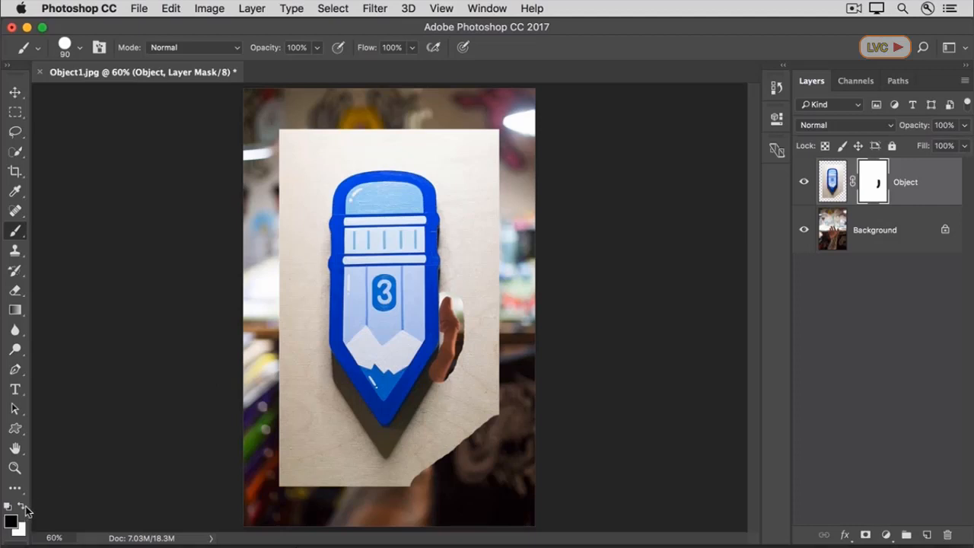
pyautogui.moveTo(368, 151)
pyautogui.mouseDown()
pyautogui.moveTo(407, 145)
pyautogui.moveTo(334, 141)
pyautogui.moveTo(381, 133)
pyautogui.moveTo(341, 134)
pyautogui.moveTo(347, 154)
pyautogui.moveTo(428, 148)
pyautogui.moveTo(408, 130)
pyautogui.moveTo(327, 134)
pyautogui.moveTo(320, 148)
pyautogui.moveTo(392, 163)
pyautogui.mouseUp()
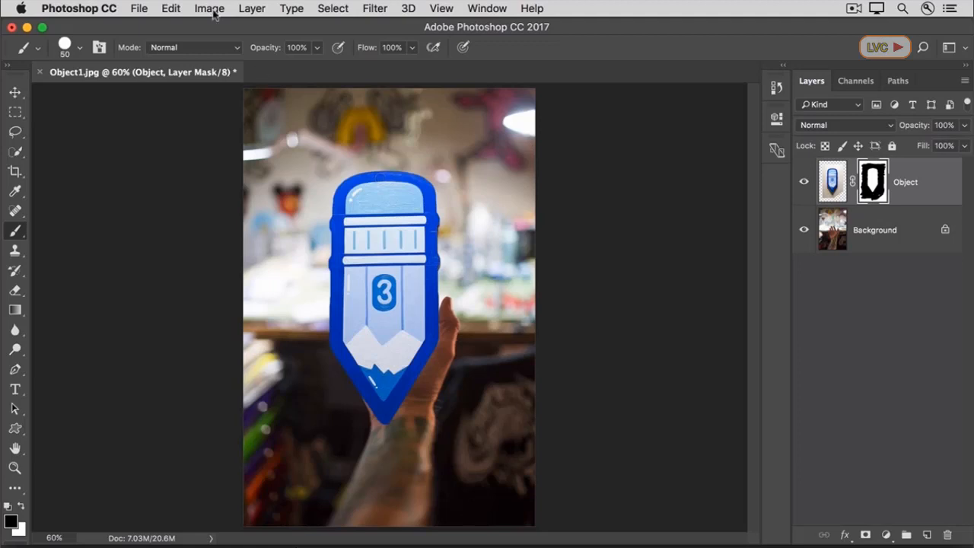
# - Free Transform the masked pencil to about 70.5% scale, rotated about 22°, with its tip at the open hand's fingers, and commit
pyautogui.click(172, 9)
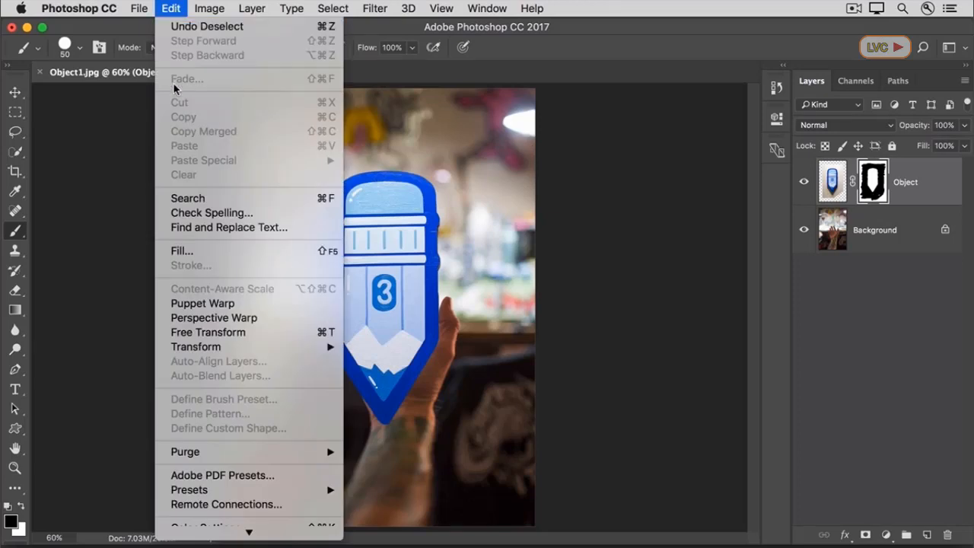
pyautogui.click(180, 335)
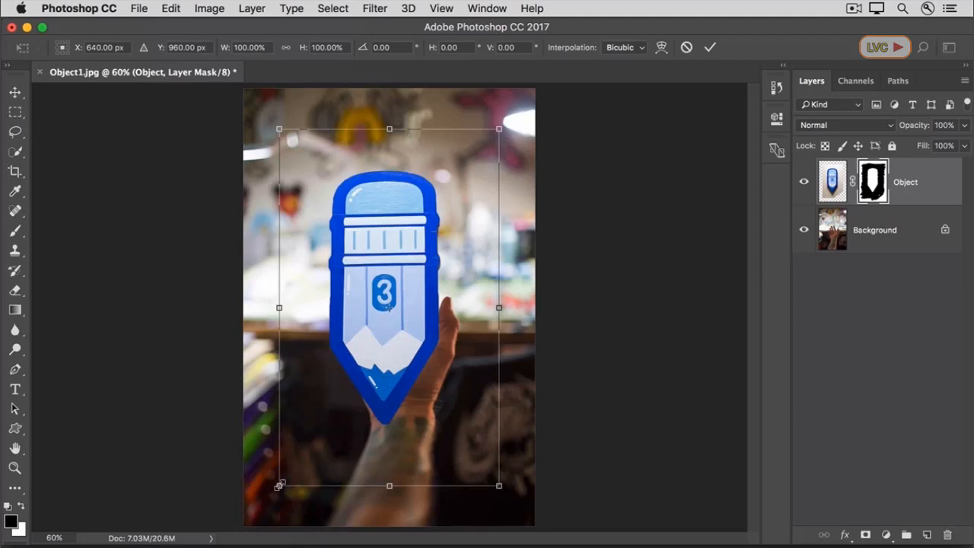
pyautogui.moveTo(278, 486); pyautogui.dragTo(323, 369)
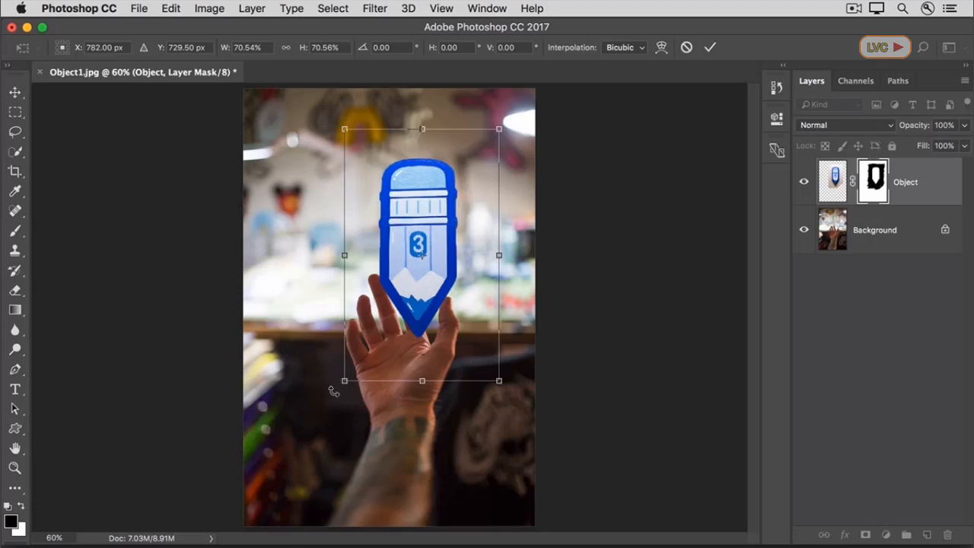
pyautogui.moveTo(338, 386); pyautogui.dragTo(267, 364)
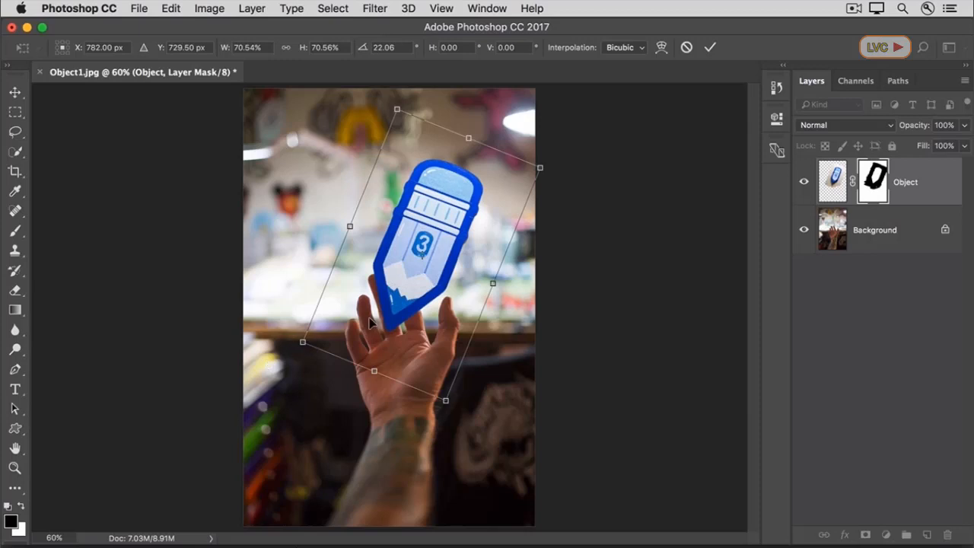
pyautogui.moveTo(412, 292); pyautogui.dragTo(397, 284)
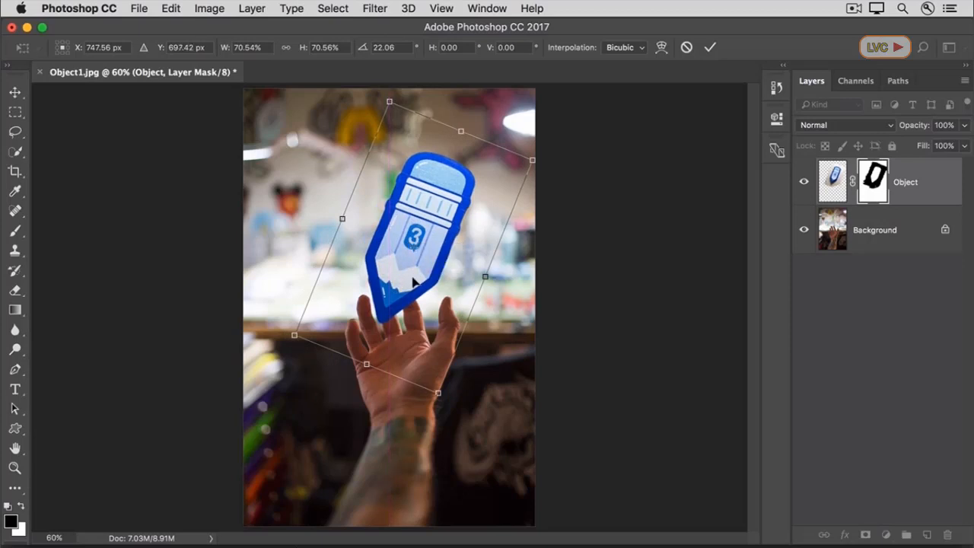
pyautogui.click(709, 47)
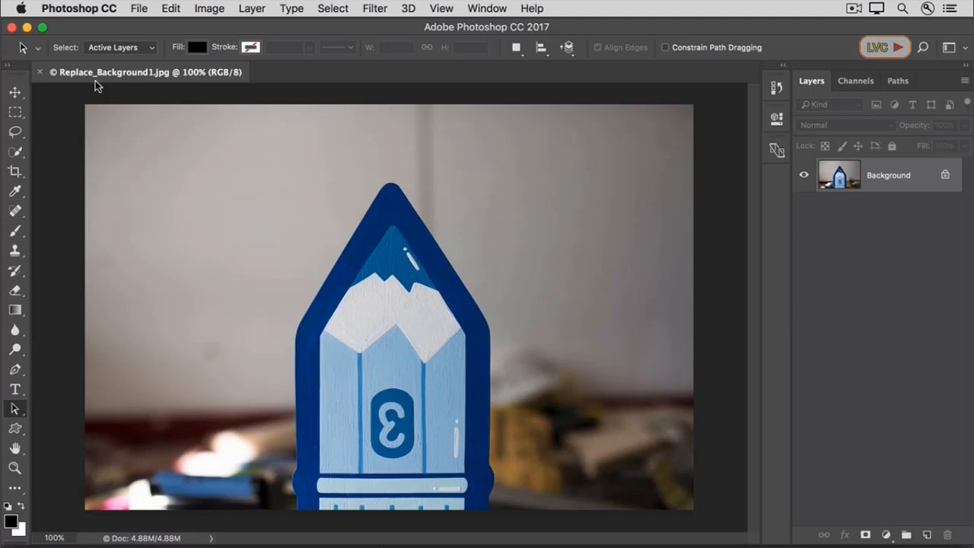
# - Place Replace_Background2.jpg as an embedded layer over the Replace_Background1.jpg image and commit the placement
pyautogui.click(136, 10)
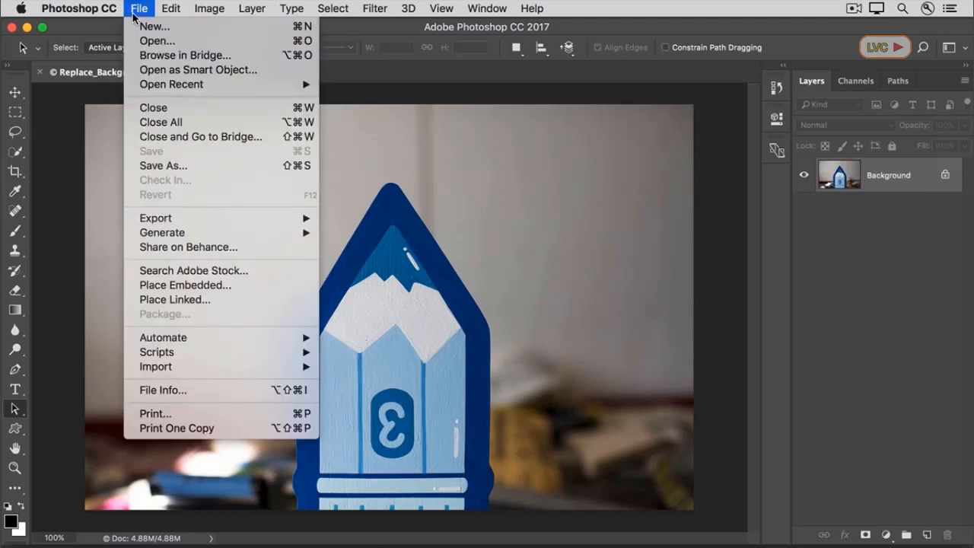
pyautogui.click(140, 287)
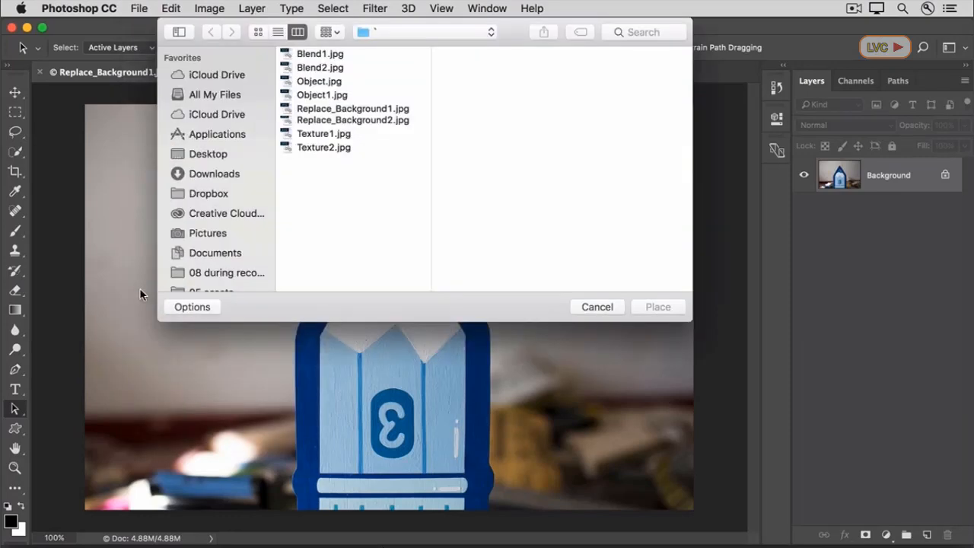
pyautogui.click(328, 124)
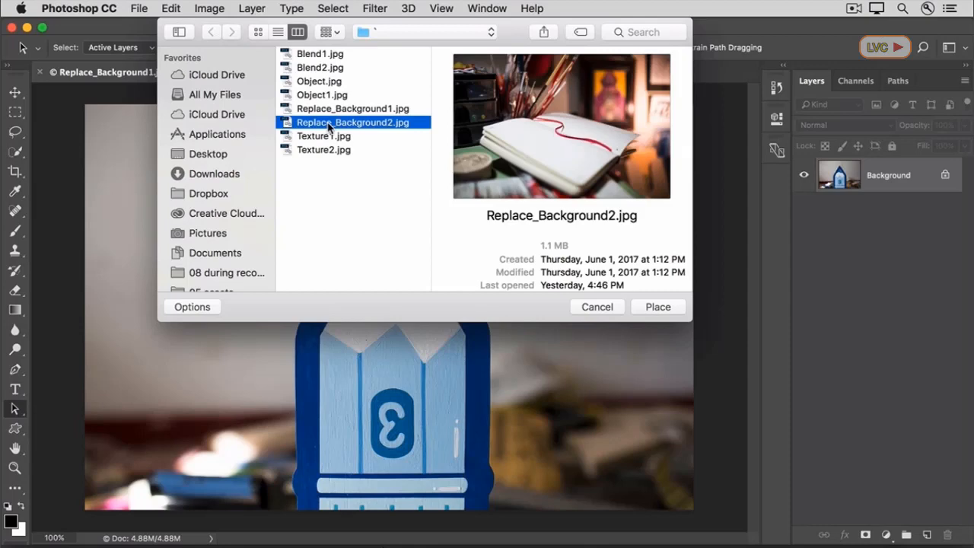
pyautogui.click(660, 308)
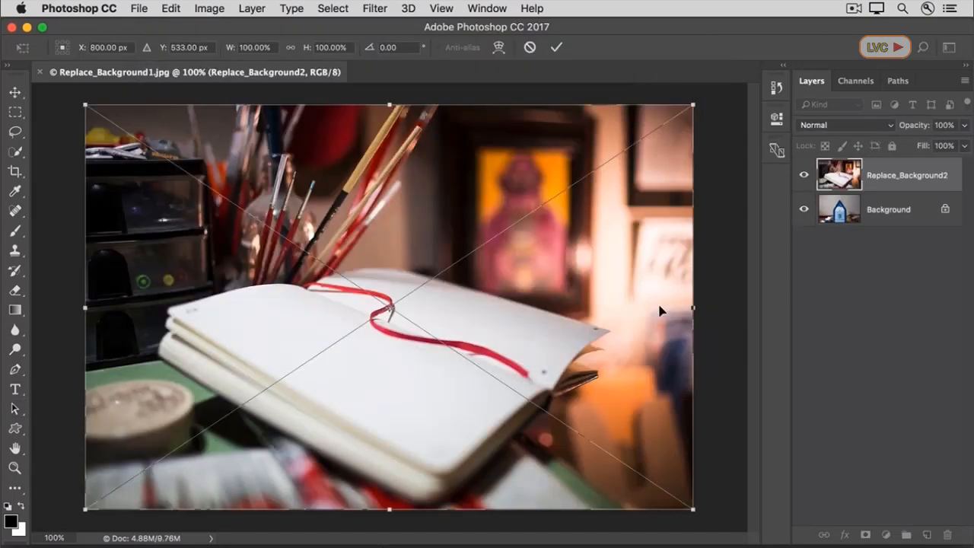
pyautogui.click(554, 49)
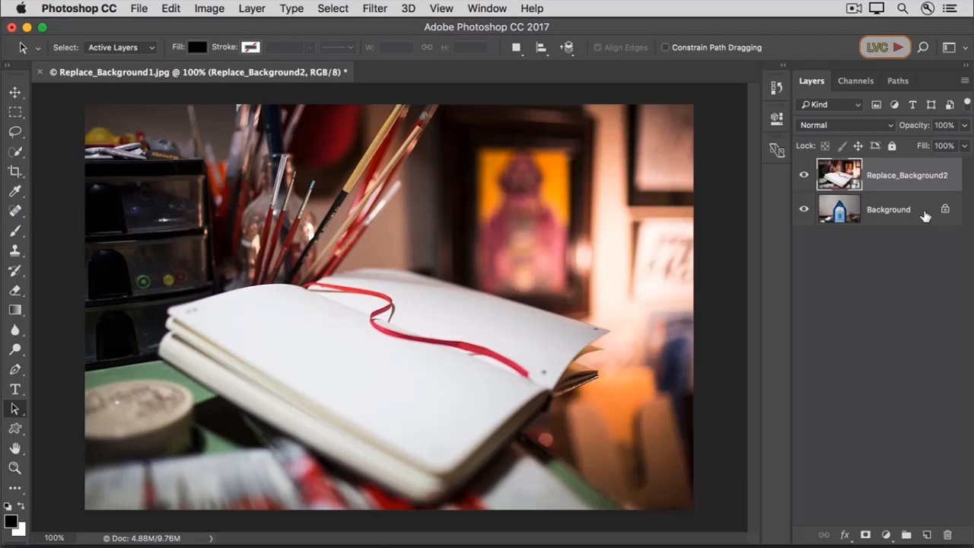
# - Convert the locked Background into a regular layer named Pencil
pyautogui.click(925, 217)
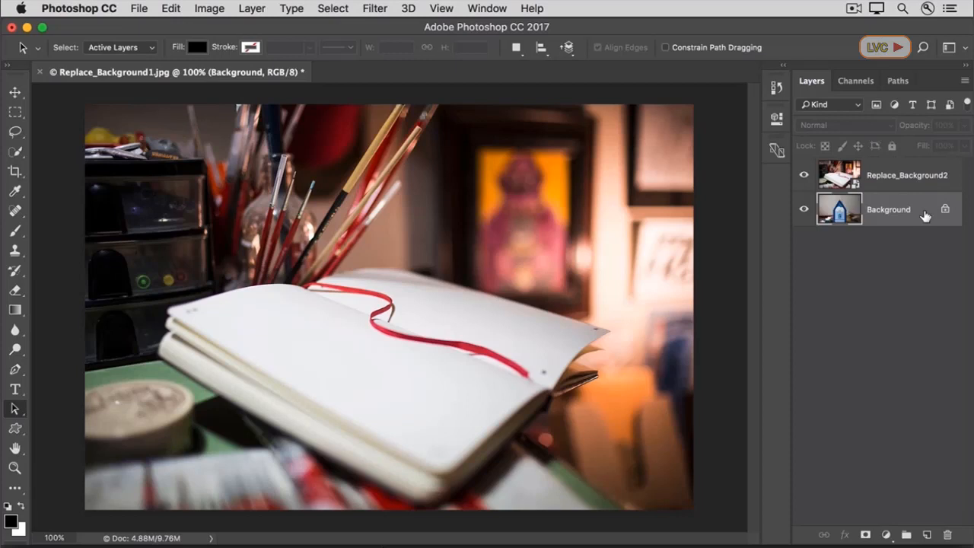
pyautogui.rightClick(925, 216)
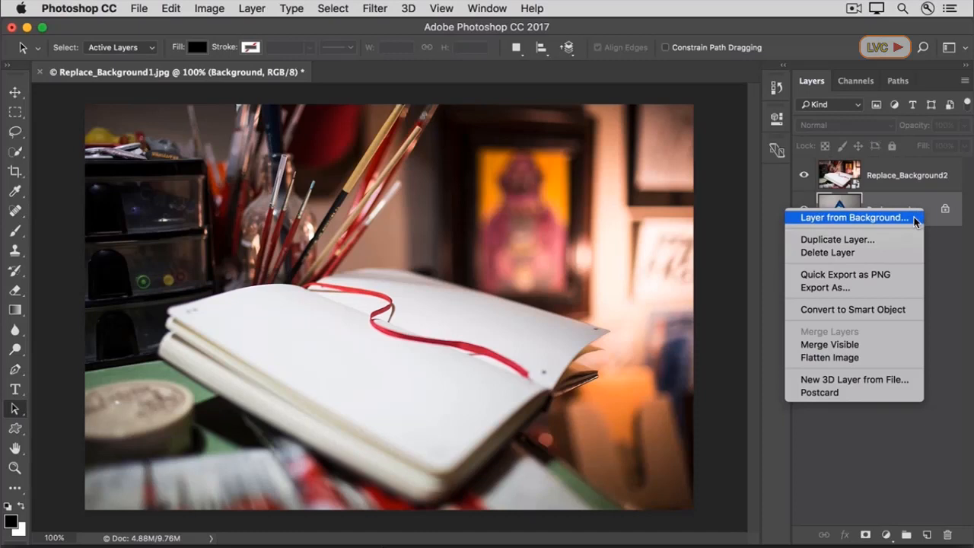
pyautogui.click(917, 218)
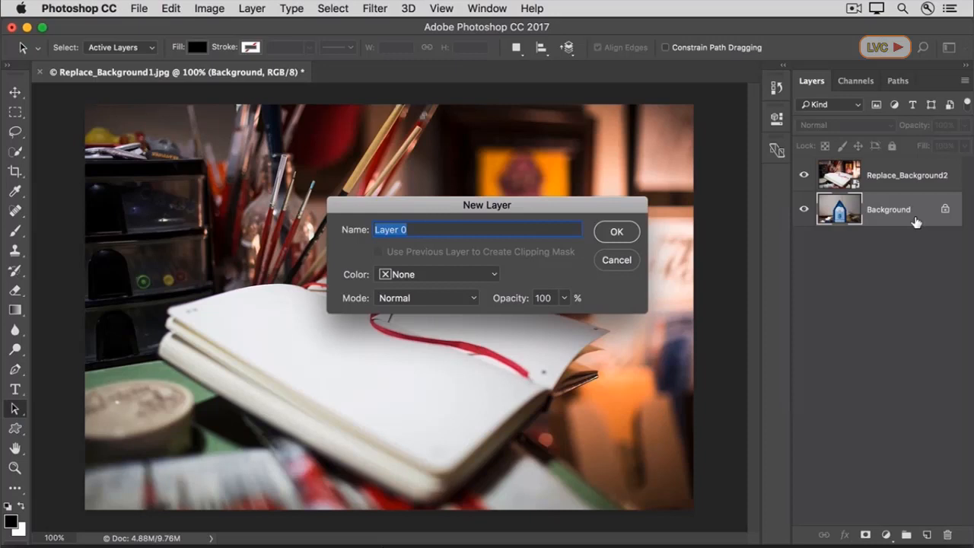
pyautogui.write('Pencil')
pyautogui.click(629, 232)
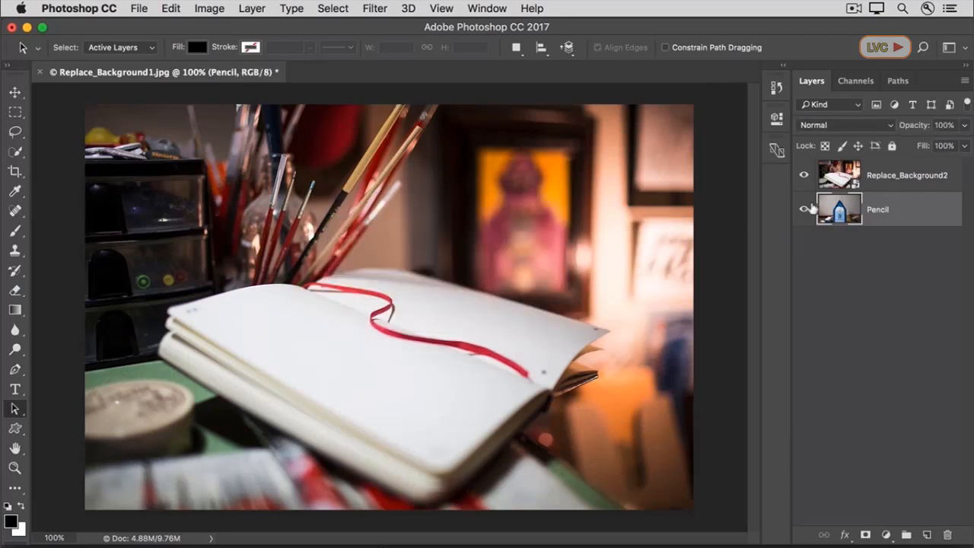
# - Move the Replace_Background2 layer beneath the Pencil layer in the stacking order
pyautogui.click(900, 185)
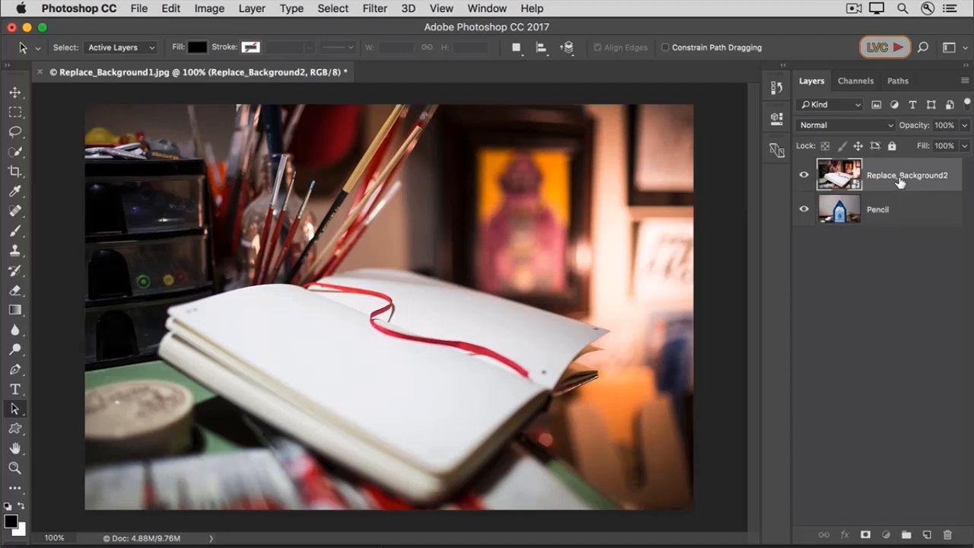
pyautogui.moveTo(899, 184); pyautogui.dragTo(898, 222)
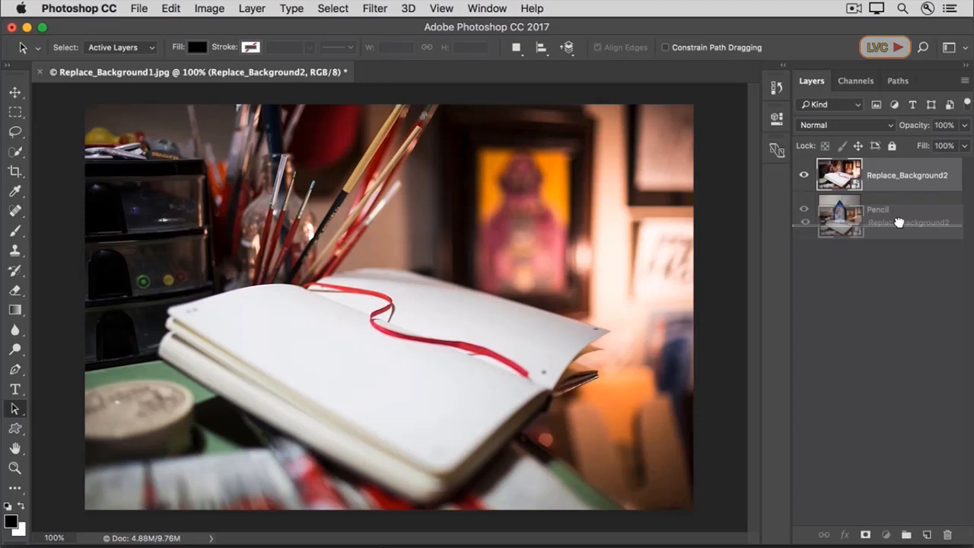
pyautogui.moveTo(899, 222); pyautogui.dragTo(900, 227)
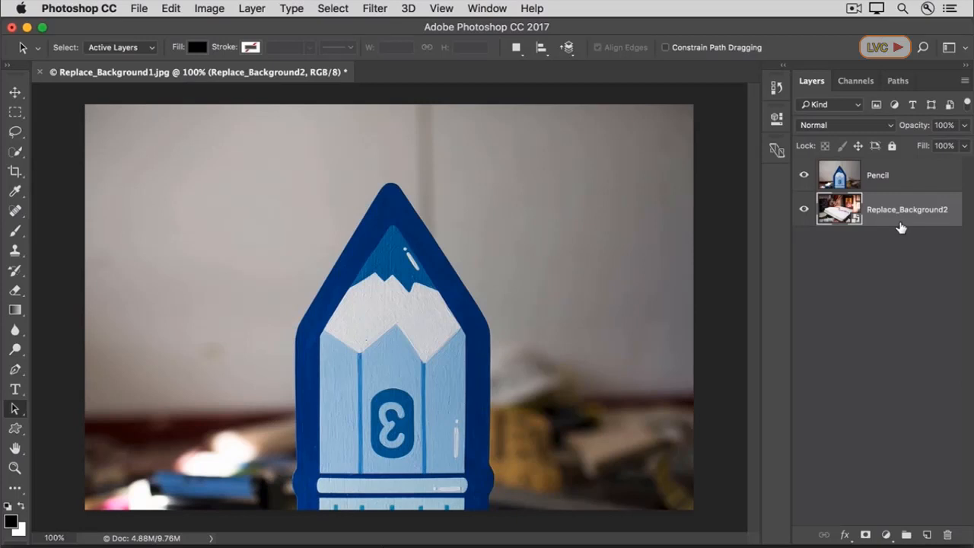
# - Quick-select the backdrop around the pencil on the Pencil layer, invert the selection, and add a layer mask from it
pyautogui.click(906, 180)
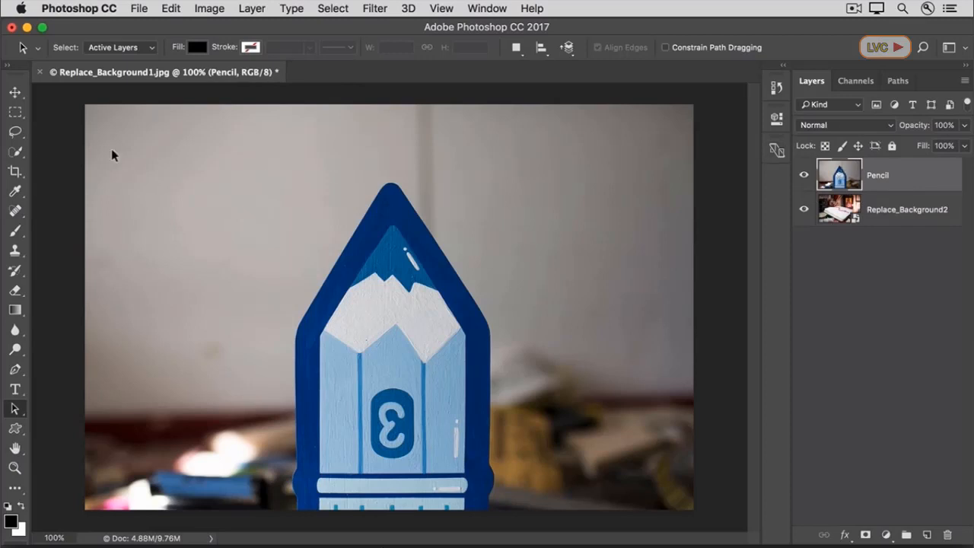
pyautogui.click(23, 156)
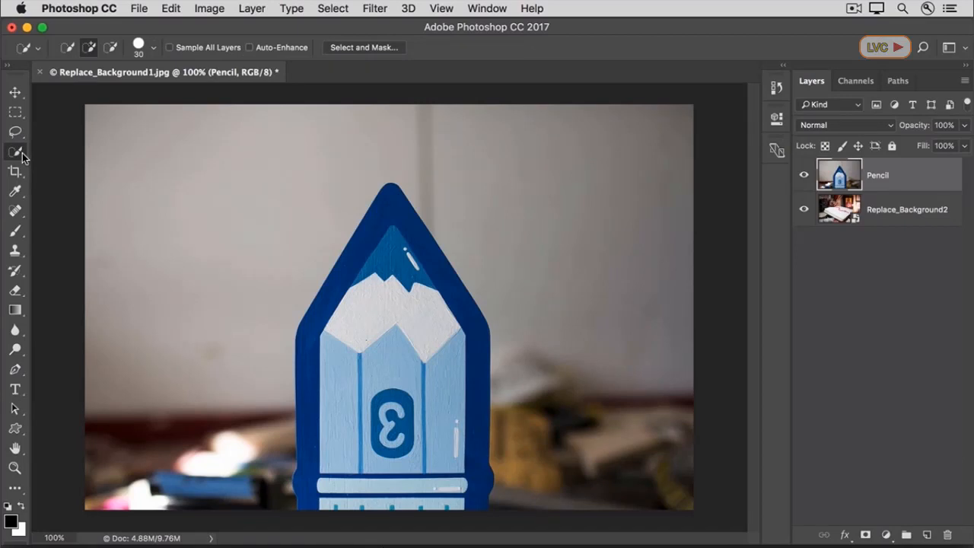
pyautogui.moveTo(227, 470)
pyautogui.mouseDown()
pyautogui.moveTo(200, 324)
pyautogui.moveTo(246, 172)
pyautogui.moveTo(388, 138)
pyautogui.moveTo(492, 173)
pyautogui.moveTo(547, 272)
pyautogui.mouseUp()
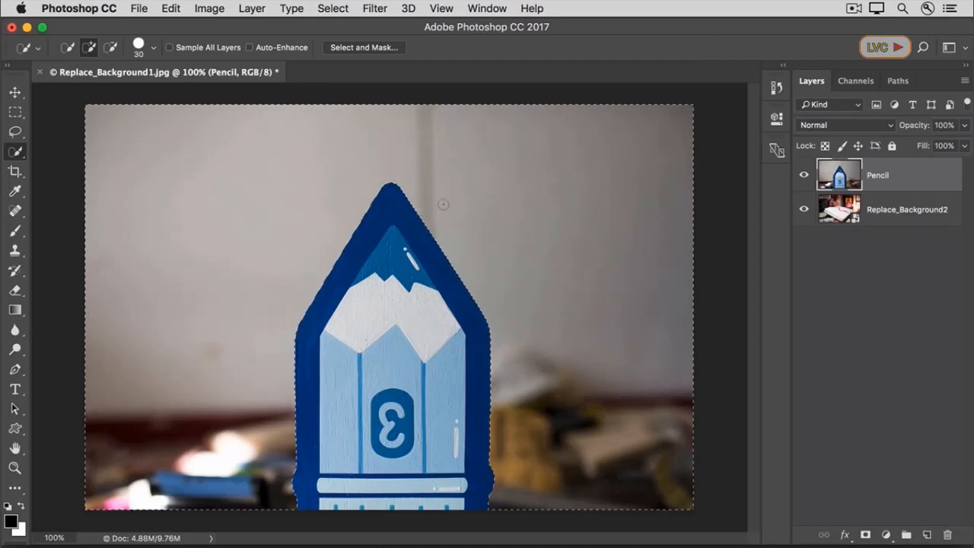
pyautogui.click(330, 10)
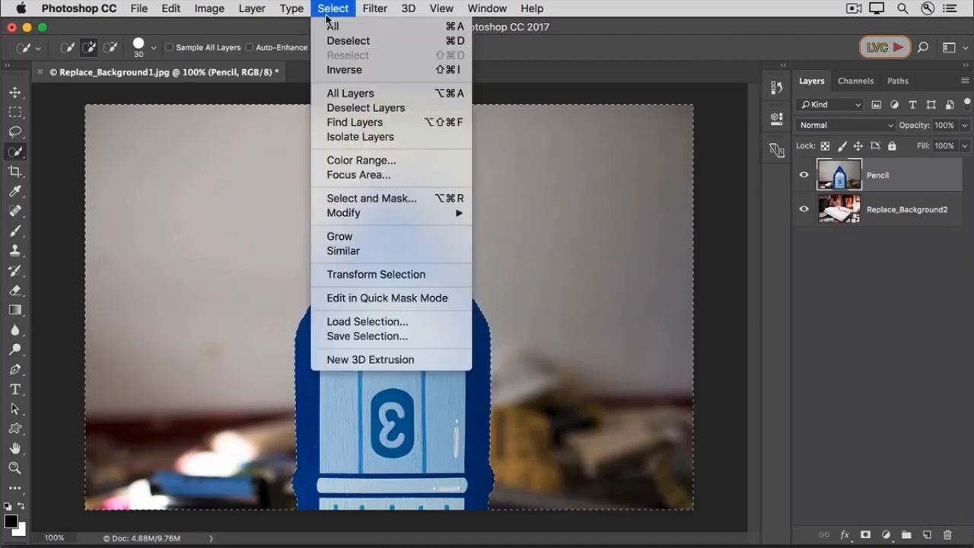
pyautogui.click(327, 69)
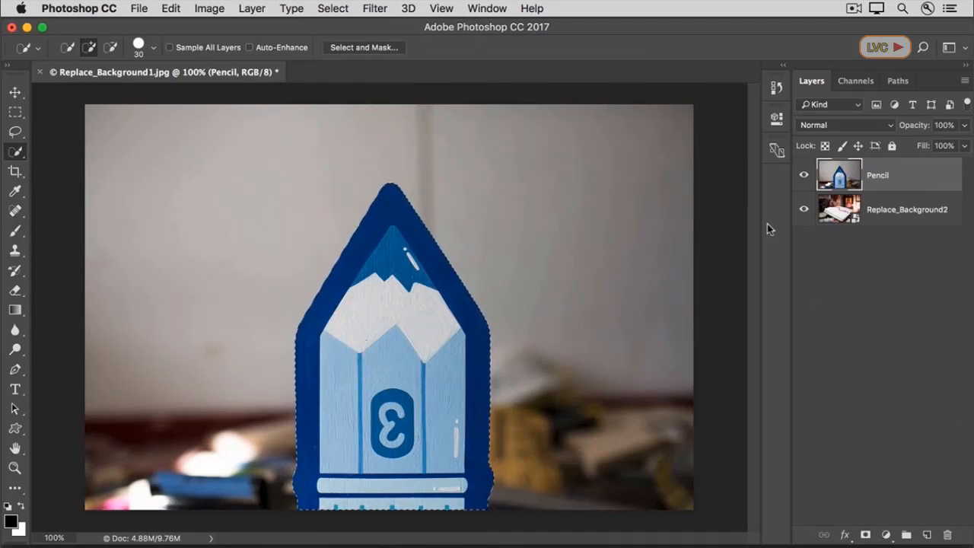
pyautogui.click(866, 536)
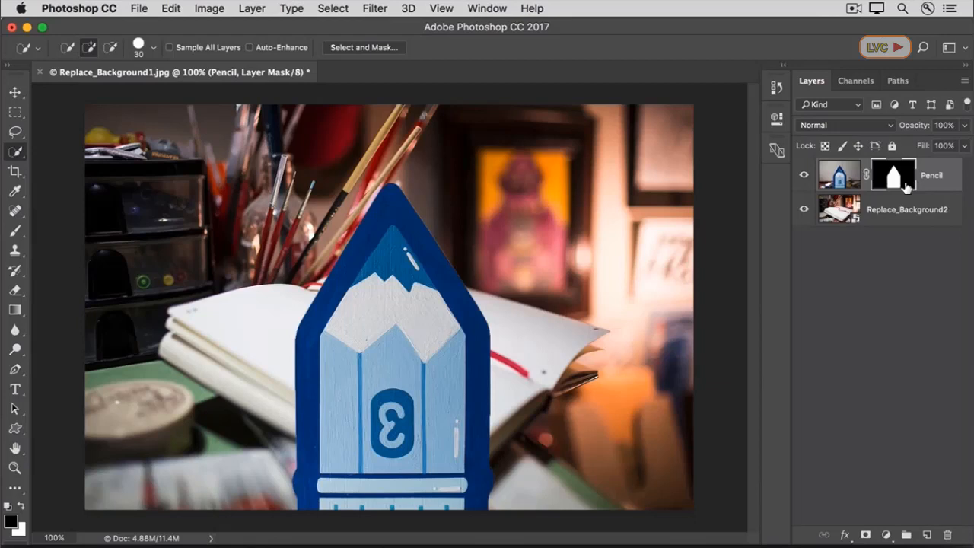
# - Open the Pencil layer's mask in Select and Mask and set the view mode to On Layers
pyautogui.click(343, 15)
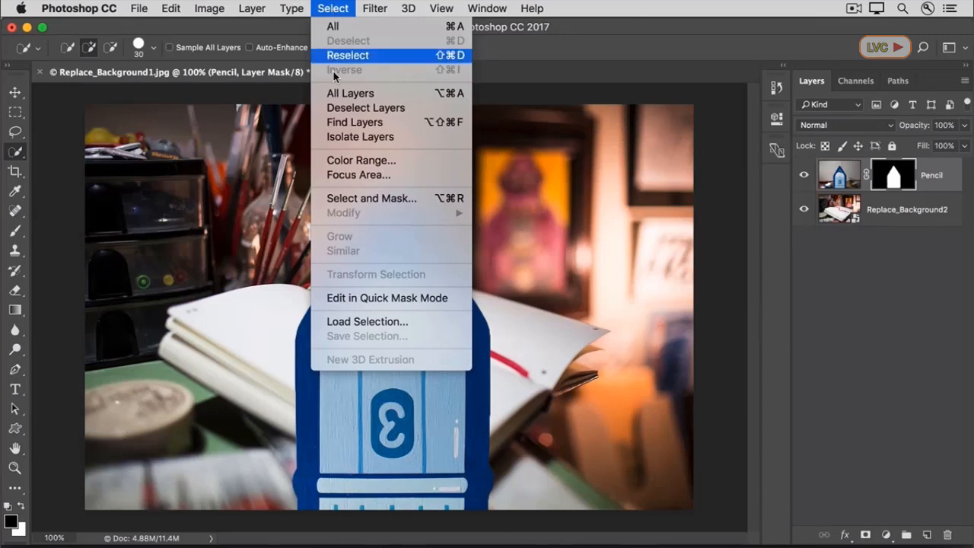
pyautogui.click(328, 199)
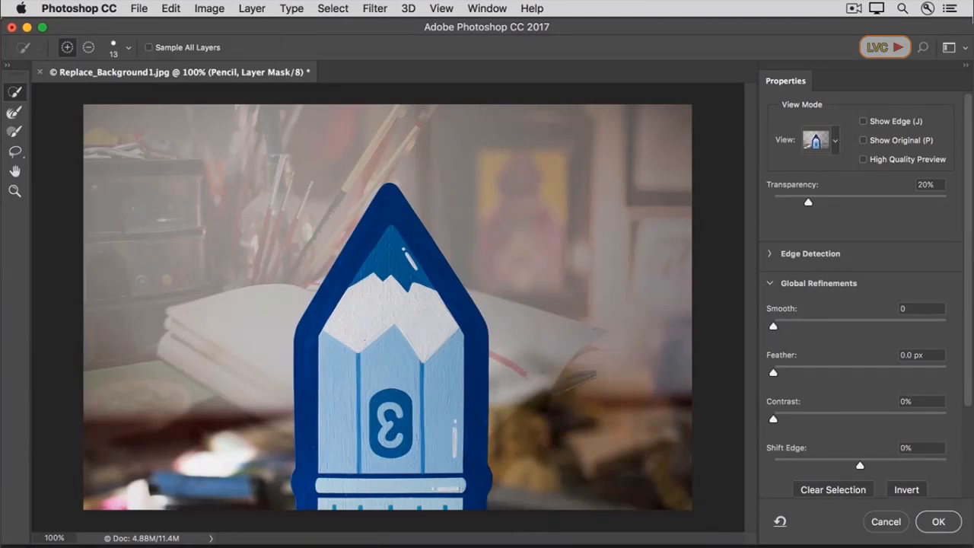
pyautogui.click(817, 141)
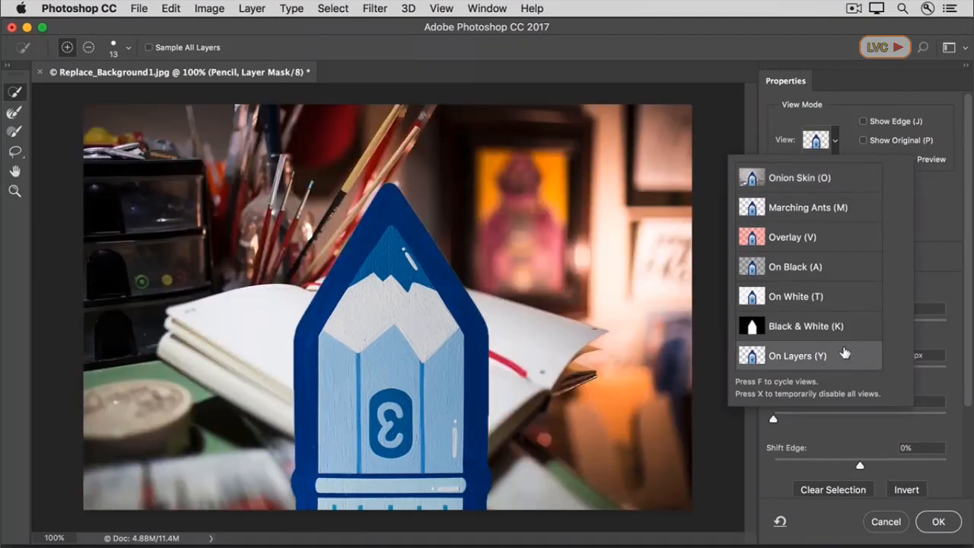
pyautogui.click(773, 123)
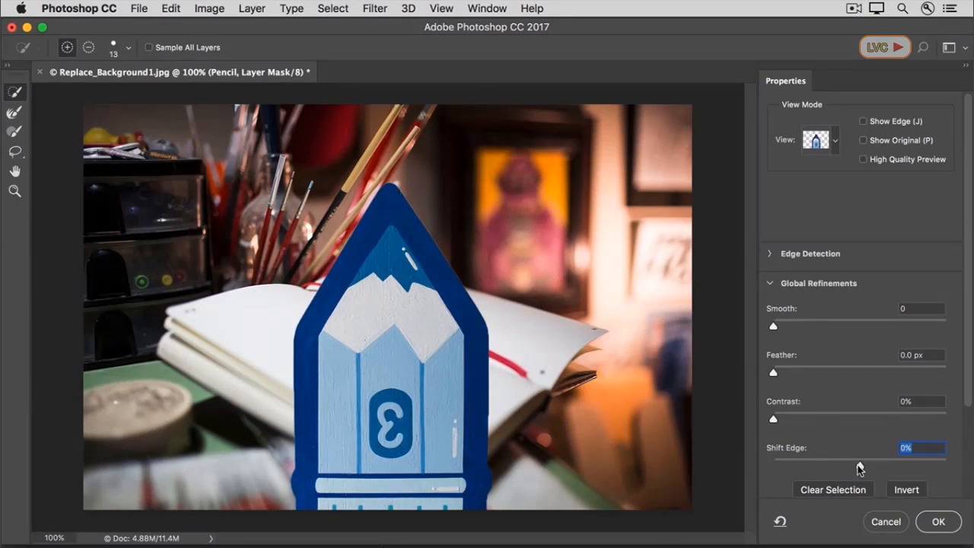
# - Refine the mask edge with Shift Edge -52%, Smooth 9 and Contrast 14%, and output the result to the layer mask
pyautogui.moveTo(859, 468); pyautogui.dragTo(815, 467)
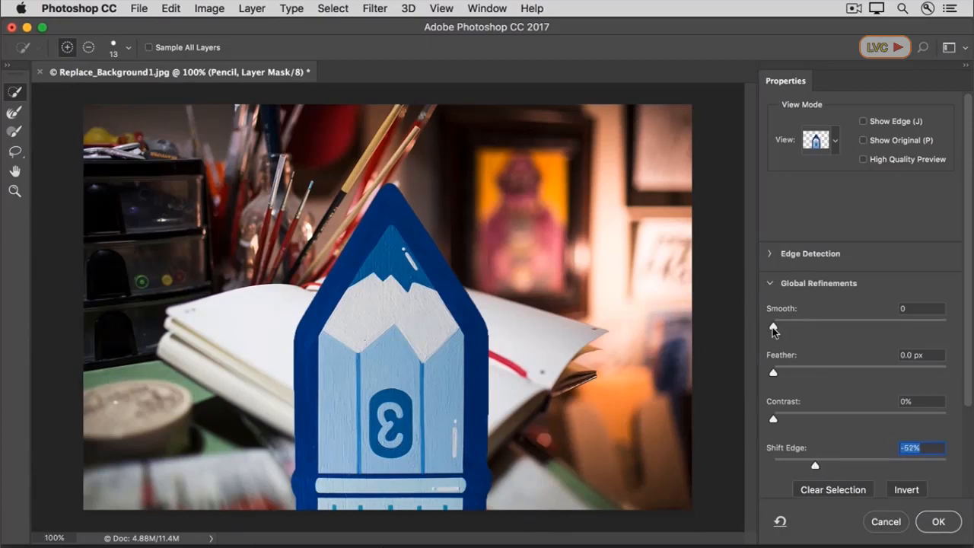
pyautogui.moveTo(774, 330); pyautogui.dragTo(785, 330)
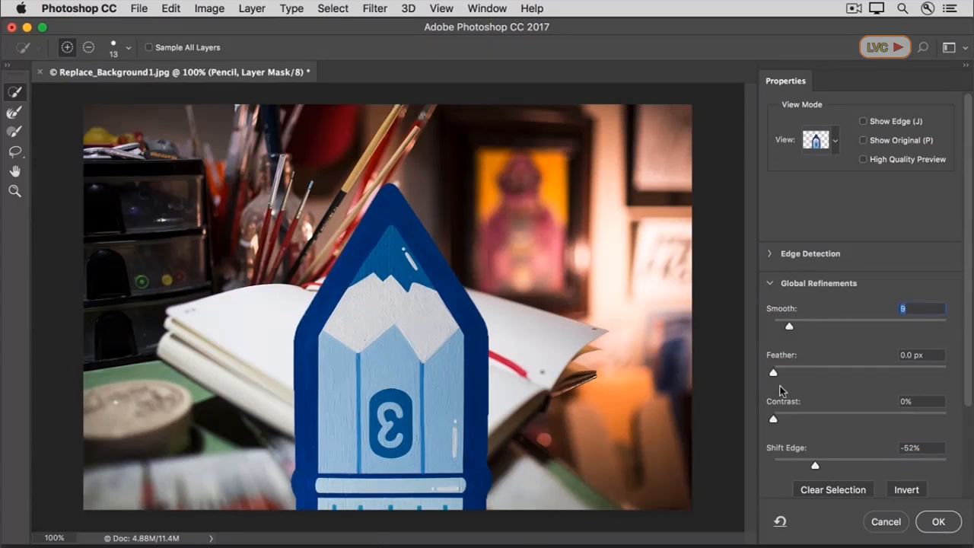
pyautogui.moveTo(774, 421); pyautogui.dragTo(795, 420)
pyautogui.scroll(-5, 798, 420)
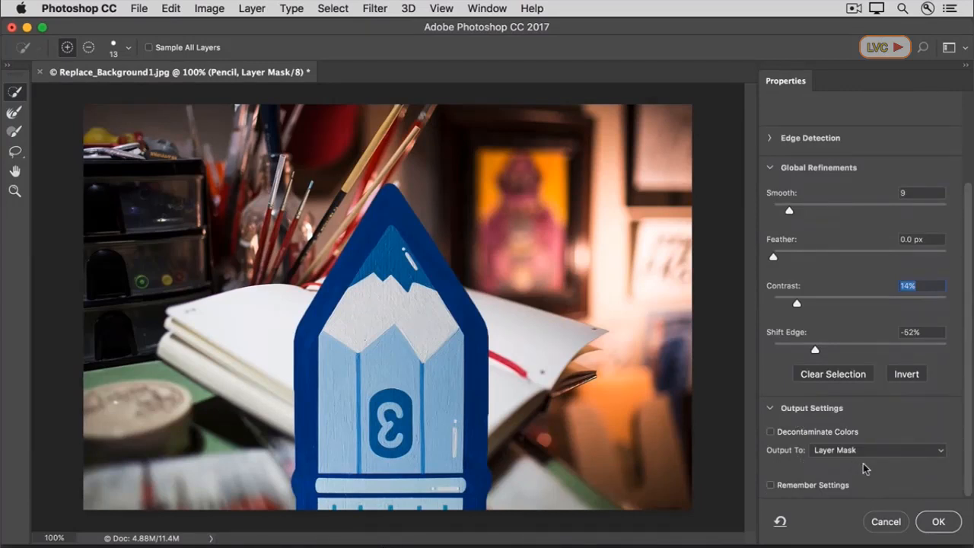
pyautogui.click(928, 522)
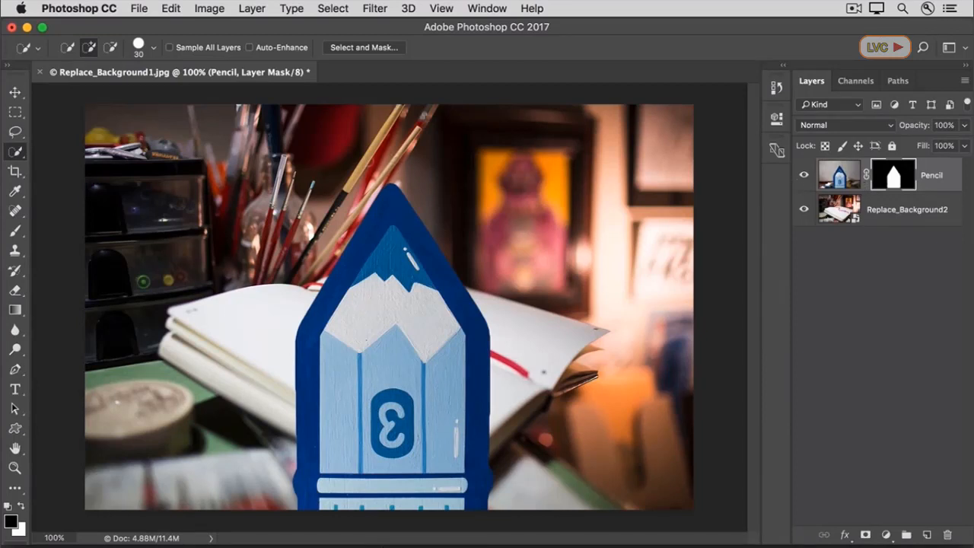
# - Move the masked pencil horizontally to the right with the Move tool, over the notebook's right-hand page
pyautogui.click(16, 92)
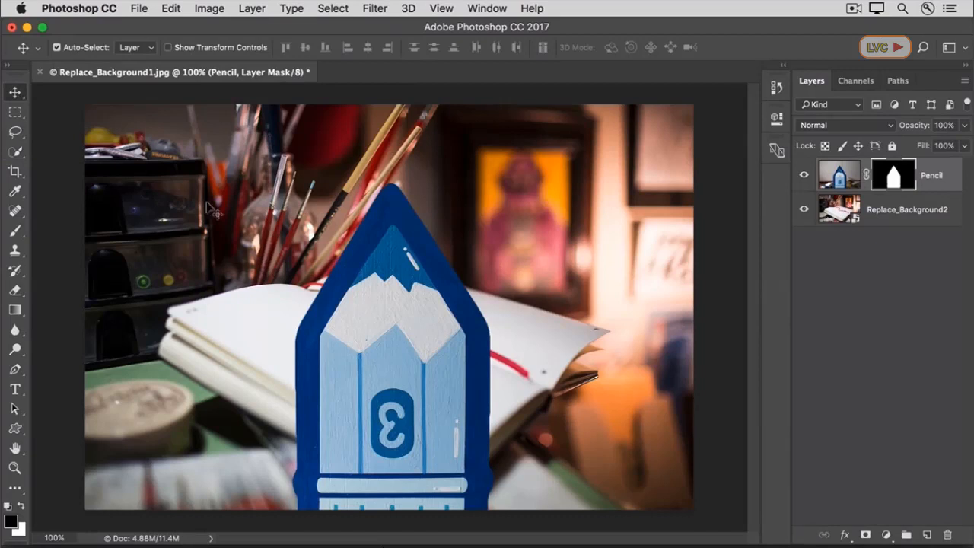
pyautogui.moveTo(377, 286); pyautogui.dragTo(522, 290)
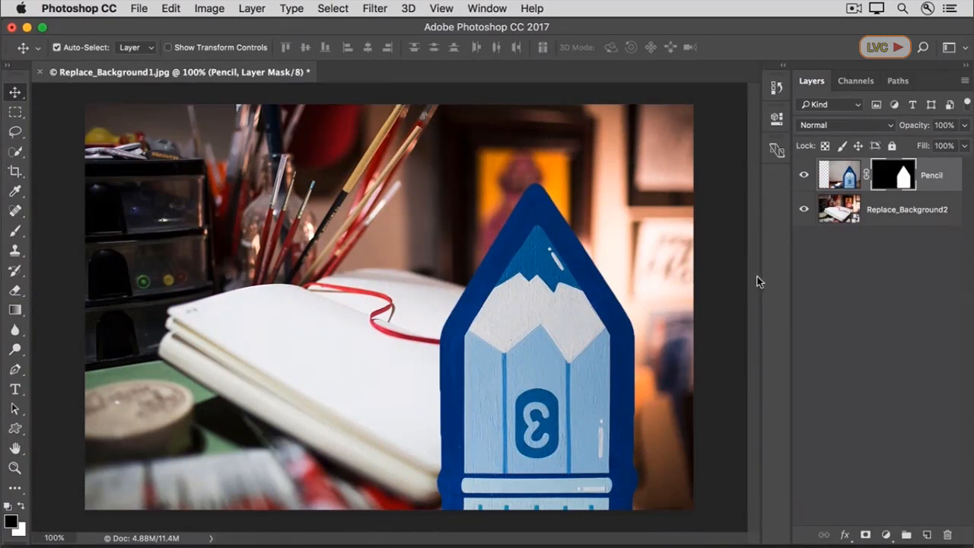